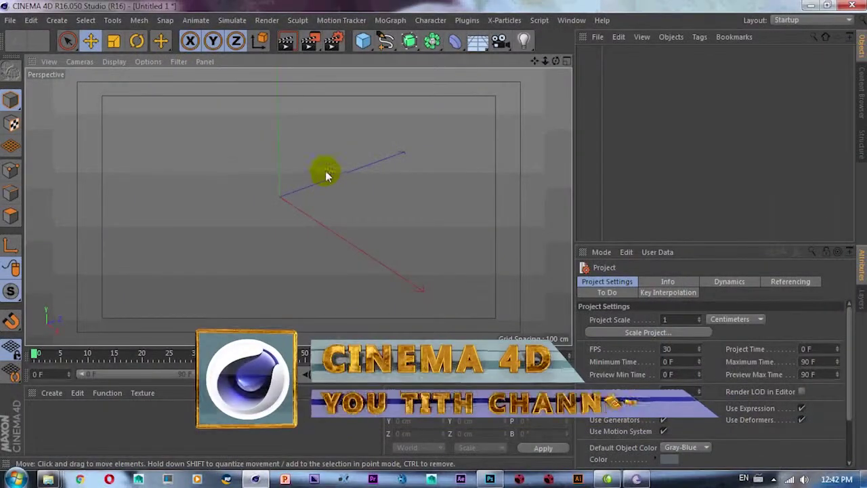
# Step: Add a default 400 by 400 cm Plane with 20 by 20 segments and orbit around it
pyautogui.moveTo(300, 182)
pyautogui.keyDown('alt'); pyautogui.mouseDown()
pyautogui.moveTo(334, 184)
pyautogui.moveTo(322, 181)
pyautogui.moveTo(368, 119)
pyautogui.mouseUp(); pyautogui.keyUp('alt')
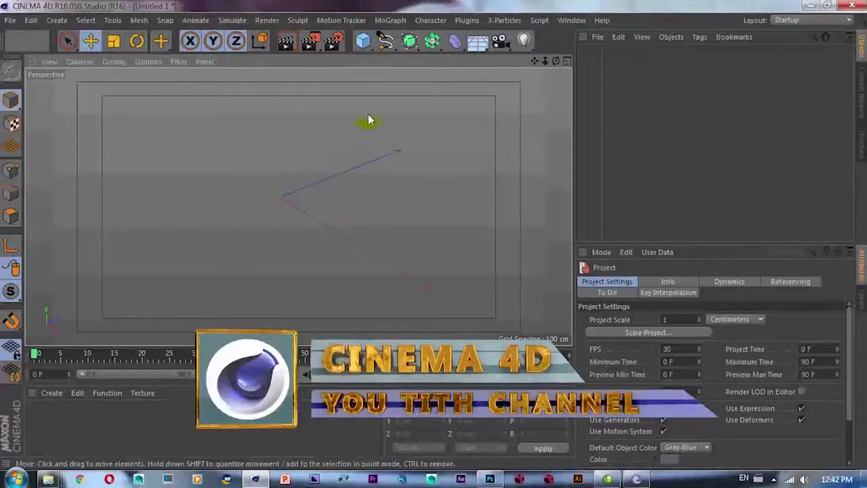
pyautogui.click(363, 41)
pyautogui.click(499, 92)
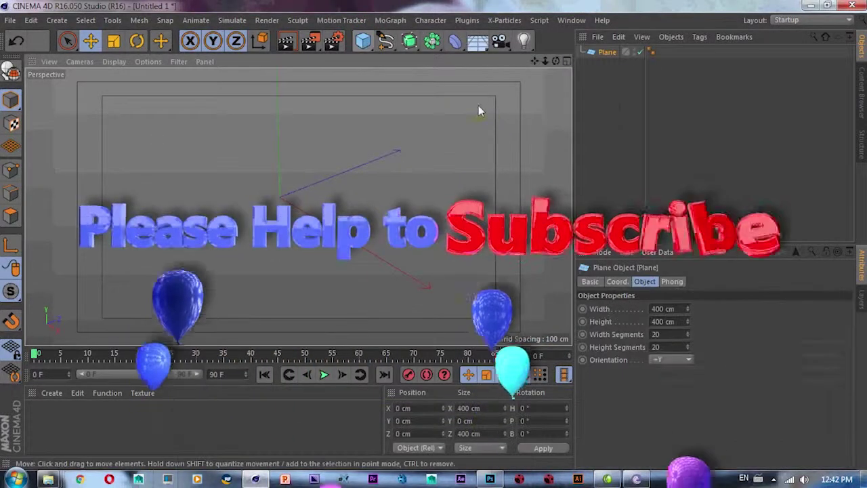
pyautogui.moveTo(342, 202)
pyautogui.keyDown('alt'); pyautogui.mouseDown()
pyautogui.moveTo(364, 267)
pyautogui.moveTo(260, 200)
pyautogui.mouseUp(); pyautogui.keyUp('alt')
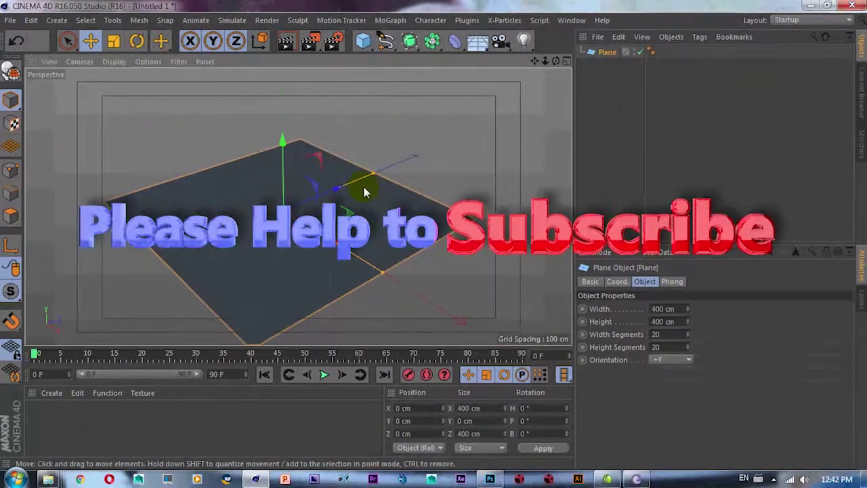
pyautogui.click(452, 111)
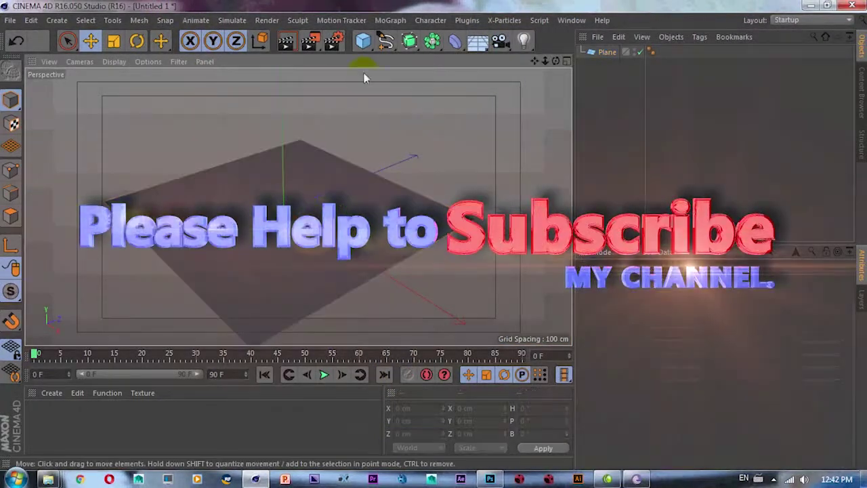
# Step: Add a Sphere and shrink its radius to about 43 cm, half-sunk in the plane
pyautogui.click(362, 41)
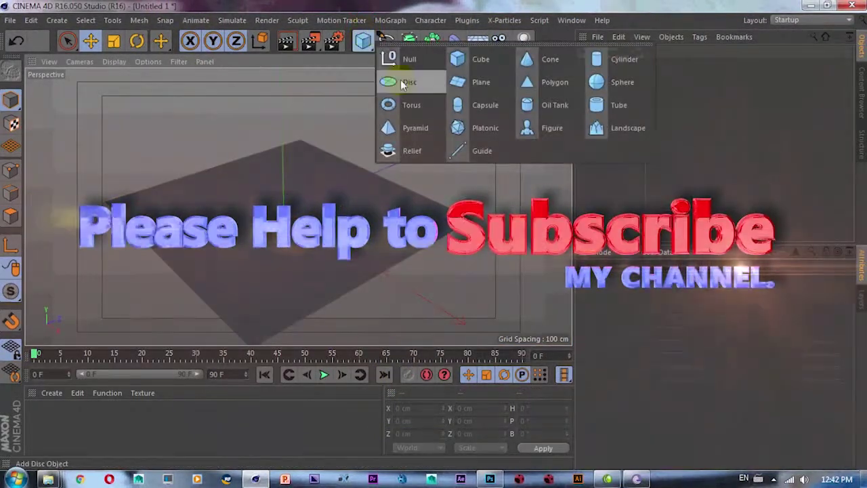
pyautogui.click(613, 83)
pyautogui.keyDown('alt'); pyautogui.moveTo(276, 184); pyautogui.dragTo(332, 254, button='right'); pyautogui.keyUp('alt')
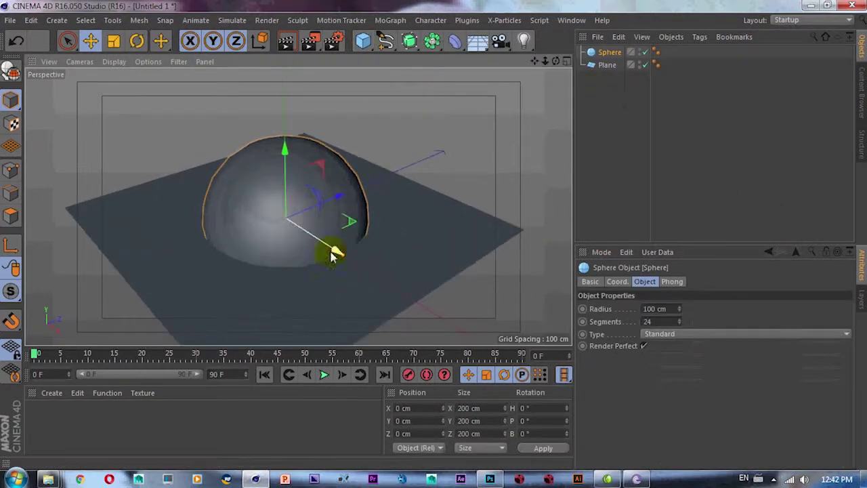
pyautogui.moveTo(340, 256)
pyautogui.mouseDown()
pyautogui.moveTo(304, 252)
pyautogui.moveTo(284, 160)
pyautogui.mouseUp()
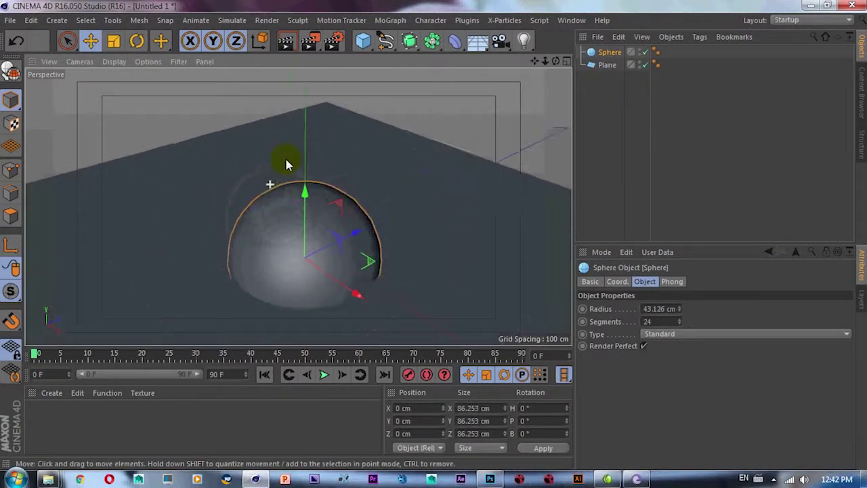
# Step: Switch the viewport to Gouraud Shading (Lines) and raise the sphere's segments to 63
pyautogui.click(120, 65)
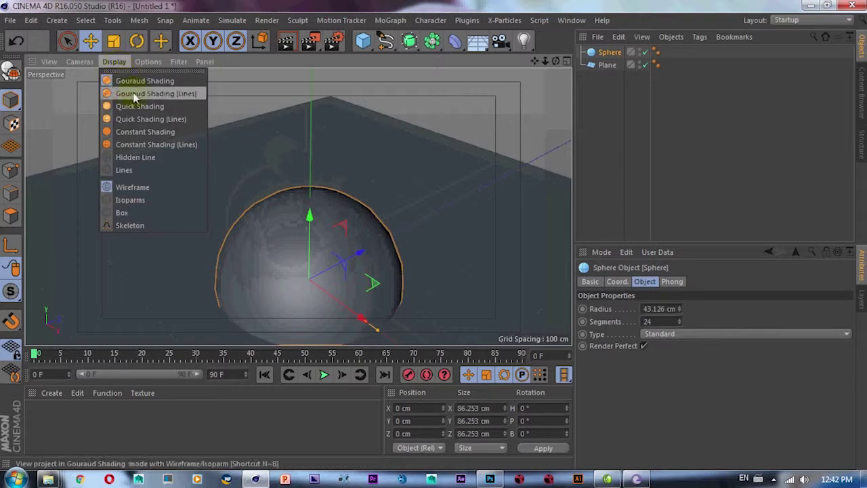
pyautogui.click(139, 92)
pyautogui.moveTo(679, 323); pyautogui.dragTo(669, 321)
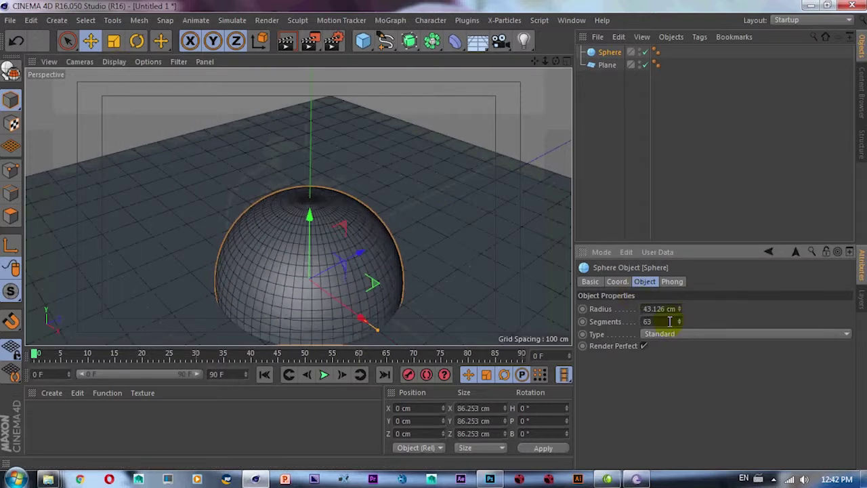
pyautogui.scroll(-5, 321, 248)
pyautogui.moveTo(319, 248)
pyautogui.keyDown('alt'); pyautogui.mouseDown()
pyautogui.moveTo(400, 207)
pyautogui.moveTo(403, 255)
pyautogui.moveTo(367, 262)
pyautogui.moveTo(345, 241)
pyautogui.moveTo(358, 258)
pyautogui.moveTo(396, 223)
pyautogui.moveTo(304, 226)
pyautogui.moveTo(271, 239)
pyautogui.moveTo(330, 226)
pyautogui.mouseUp(); pyautogui.keyUp('alt')
# Step: Give both the Sphere and Plane Cloth Collider tags; a stray Polygon object gets added
pyautogui.keyDown('shift'); pyautogui.click(330, 226); pyautogui.keyUp('shift')
pyautogui.rightClick(607, 72)
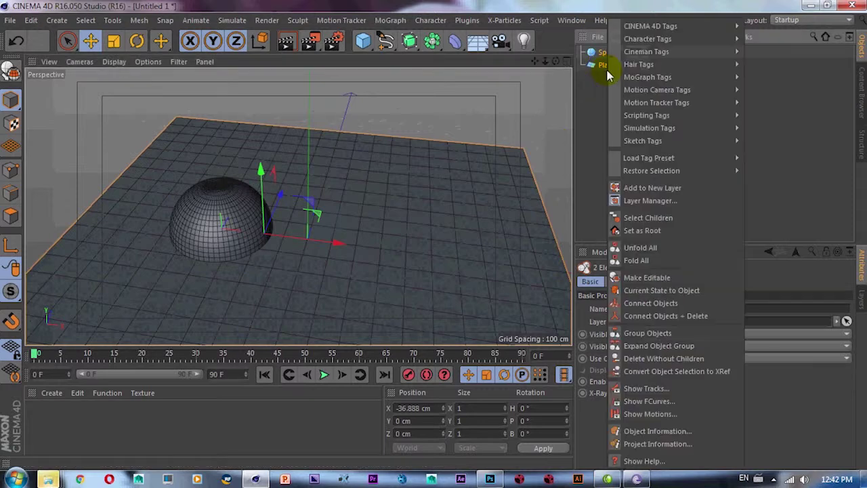
pyautogui.moveTo(649, 128)
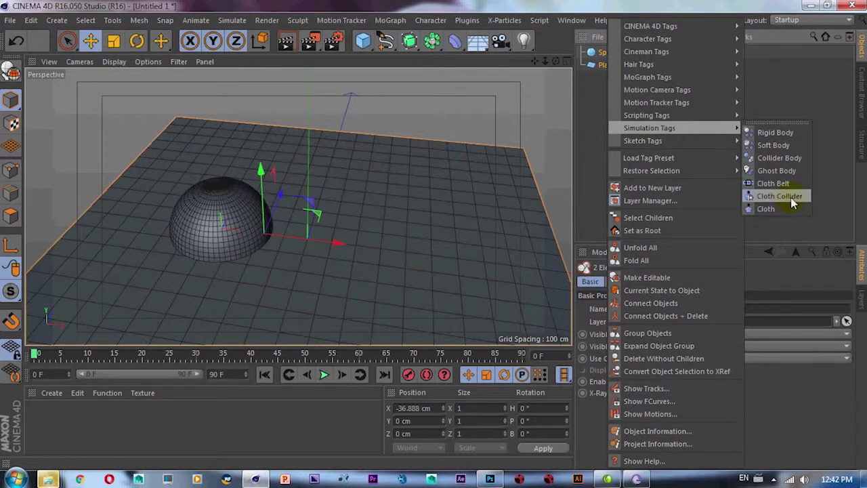
pyautogui.click(792, 203)
pyautogui.moveTo(354, 159)
pyautogui.keyDown('alt'); pyautogui.mouseDown()
pyautogui.moveTo(271, 161)
pyautogui.moveTo(412, 135)
pyautogui.moveTo(398, 173)
pyautogui.mouseUp(); pyautogui.keyUp('alt')
pyautogui.click(364, 42)
pyautogui.click(524, 80)
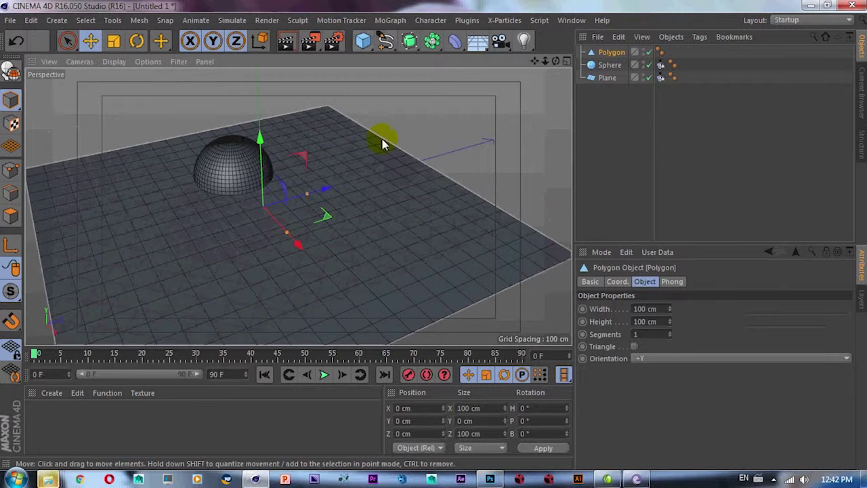
# Step: Delete the stray Polygon and add Plane.1, 182.935 by 142.89 cm, about 63 cm above the sphere
pyautogui.press('Delete')
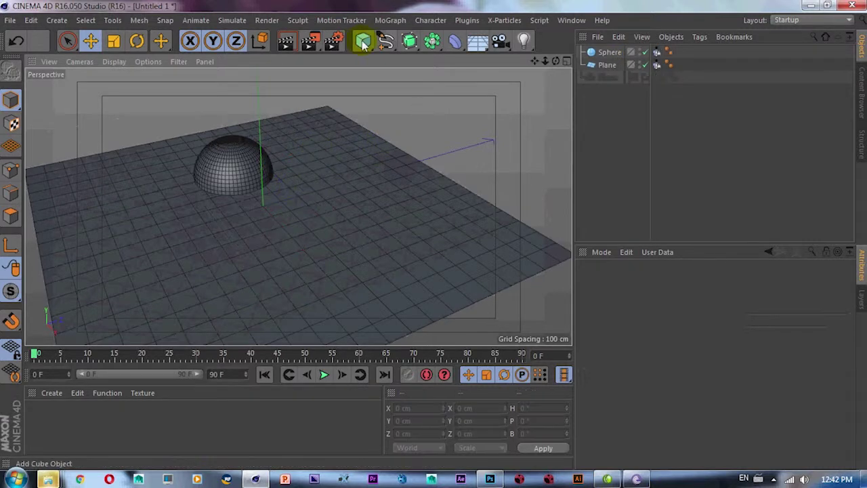
pyautogui.click(364, 41)
pyautogui.click(467, 81)
pyautogui.keyDown('alt'); pyautogui.moveTo(222, 247); pyautogui.dragTo(366, 278); pyautogui.keyUp('alt')
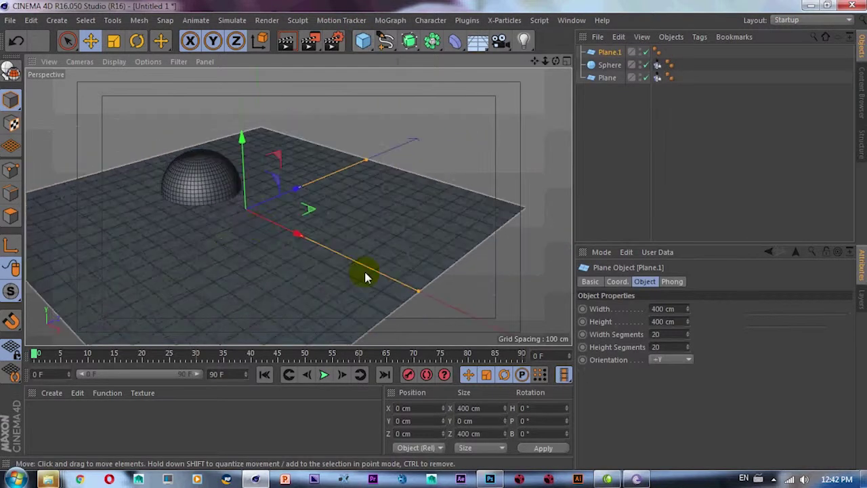
pyautogui.moveTo(415, 292); pyautogui.dragTo(303, 265)
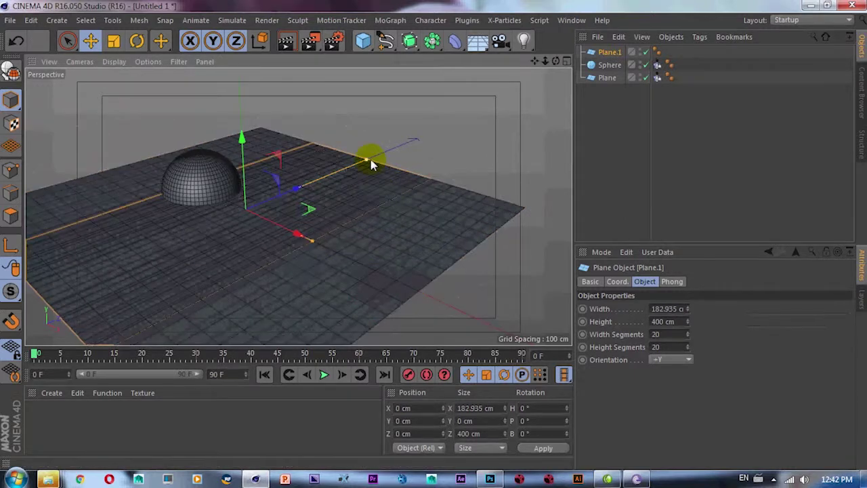
pyautogui.moveTo(303, 174)
pyautogui.mouseDown()
pyautogui.moveTo(284, 178)
pyautogui.moveTo(241, 115)
pyautogui.moveTo(310, 235)
pyautogui.moveTo(354, 261)
pyautogui.moveTo(415, 192)
pyautogui.moveTo(338, 170)
pyautogui.mouseUp()
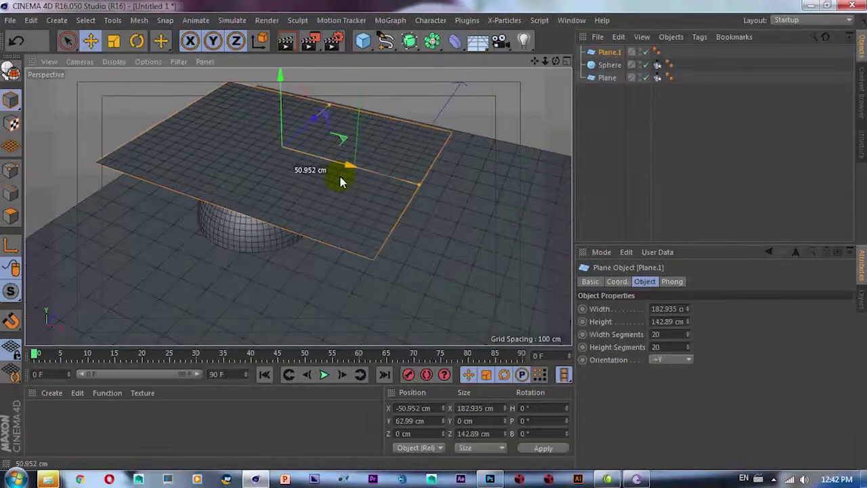
# Step: Add a Cloth tag to Plane.1, then stop the test playback and rewind to the start
pyautogui.rightClick(607, 59)
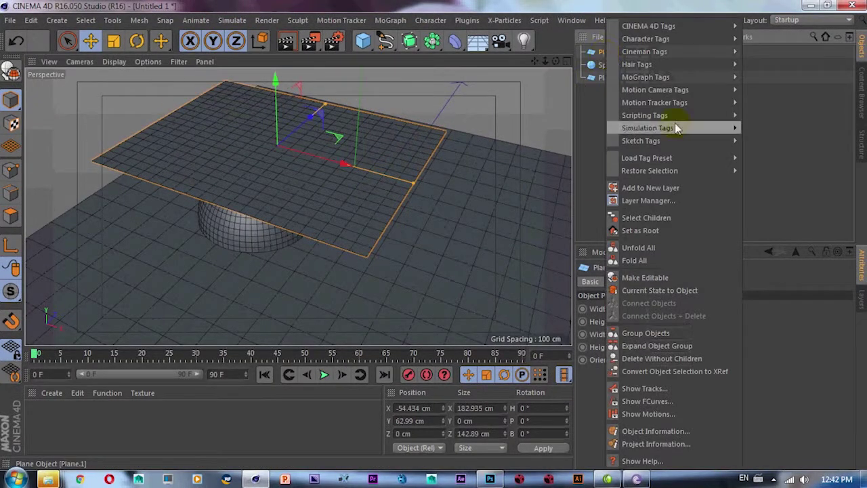
pyautogui.moveTo(647, 128)
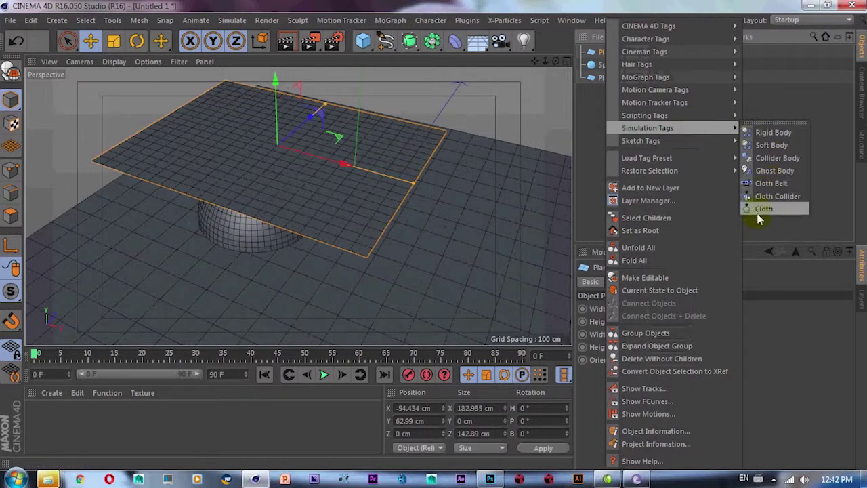
pyautogui.click(763, 209)
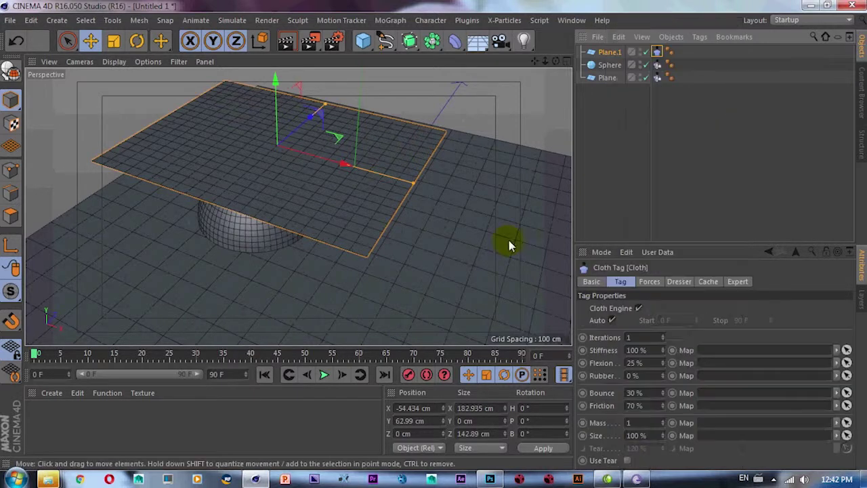
pyautogui.click(325, 375)
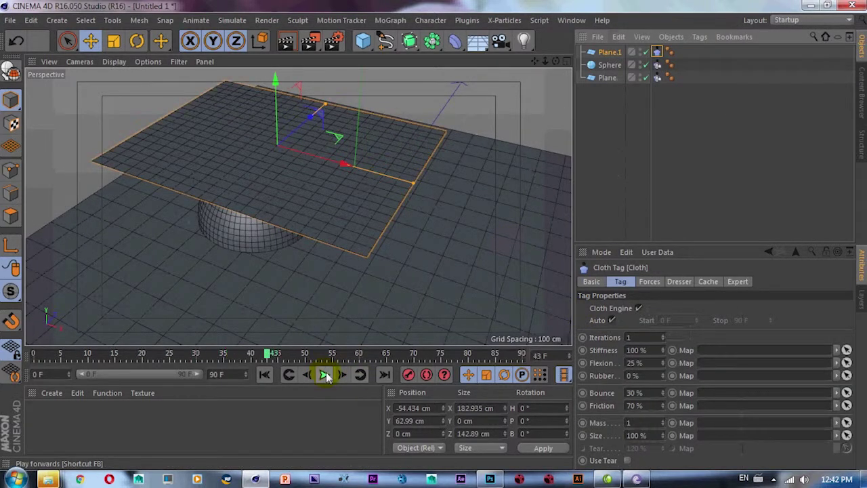
pyautogui.click(264, 377)
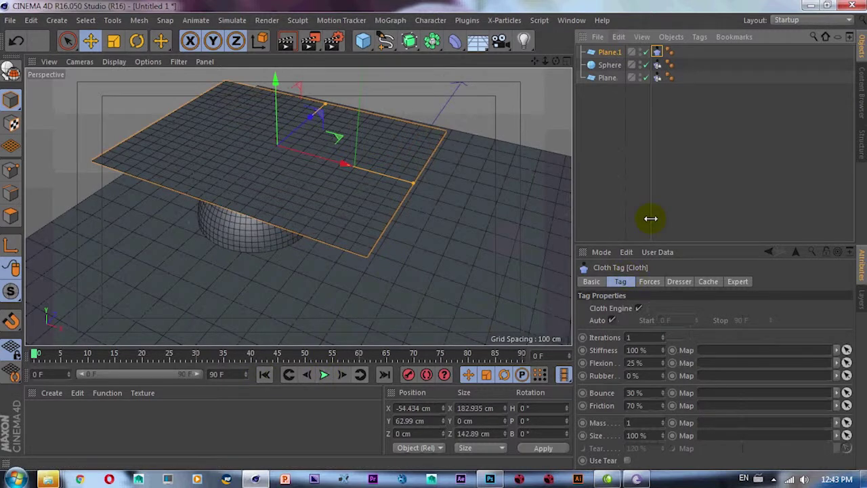
# Step: Make Plane.1 editable with C and play the cloth draping over the sphere
pyautogui.click(607, 55)
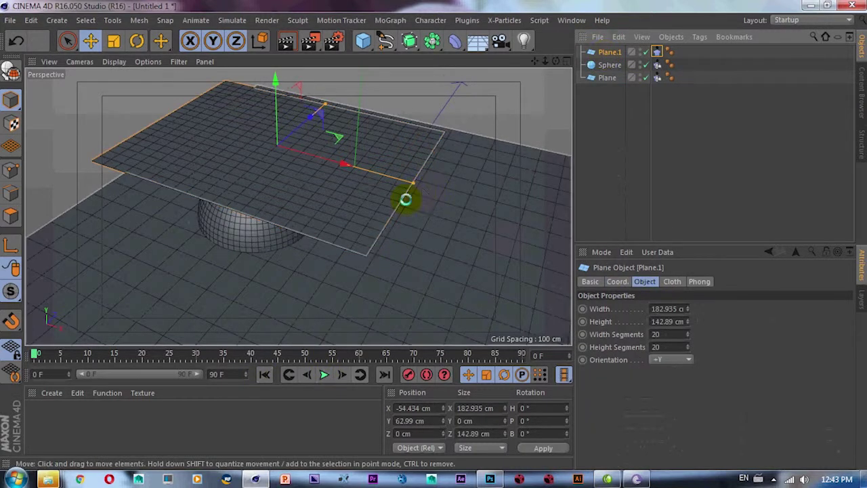
pyautogui.press('c')
pyautogui.click(323, 376)
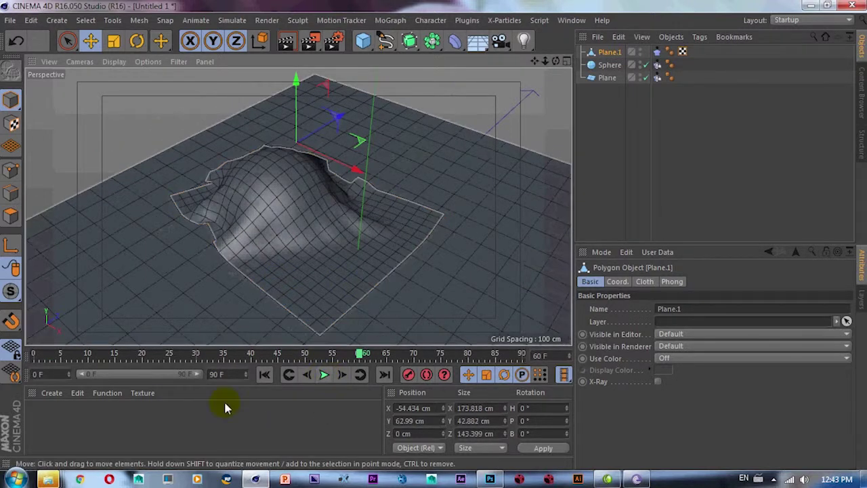
# Step: Browse the Content Browser to Visualize > Materials > Fabric and preview Carpet - Modern 02
pyautogui.click(571, 21)
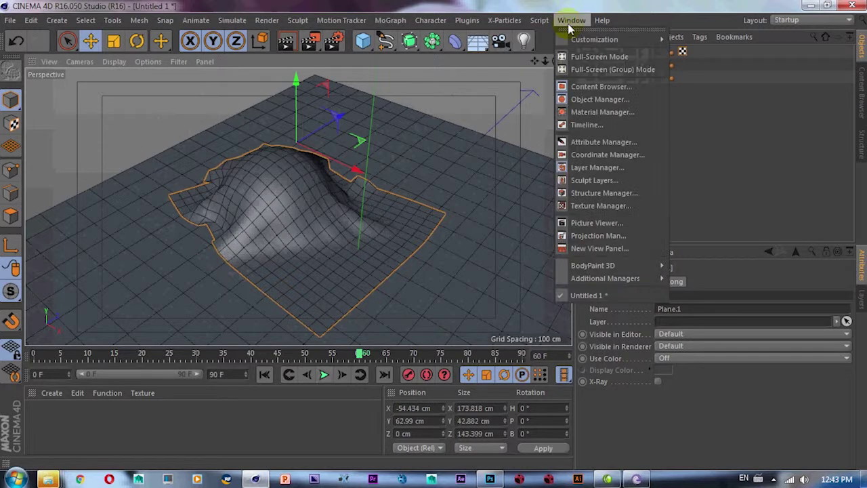
pyautogui.click(600, 88)
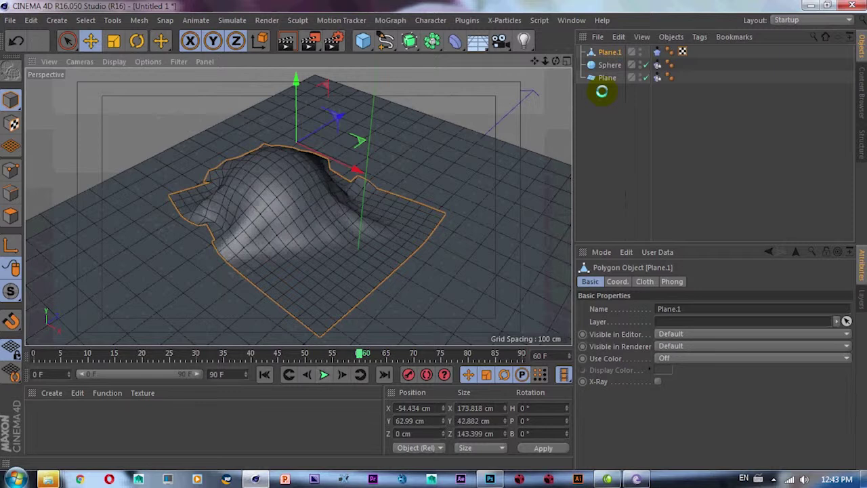
pyautogui.click(250, 131)
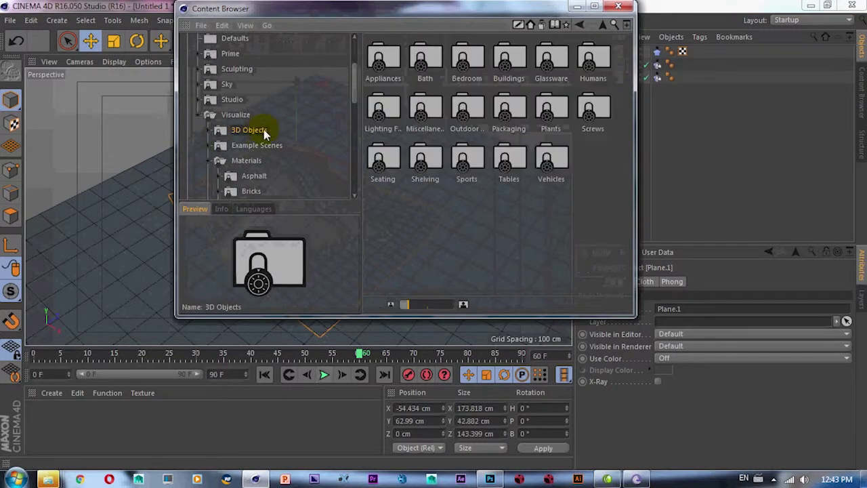
pyautogui.click(246, 164)
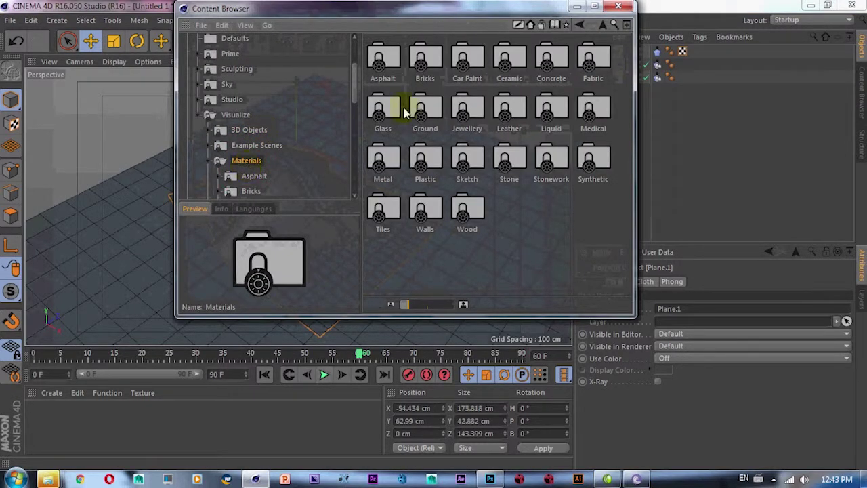
pyautogui.click(462, 80)
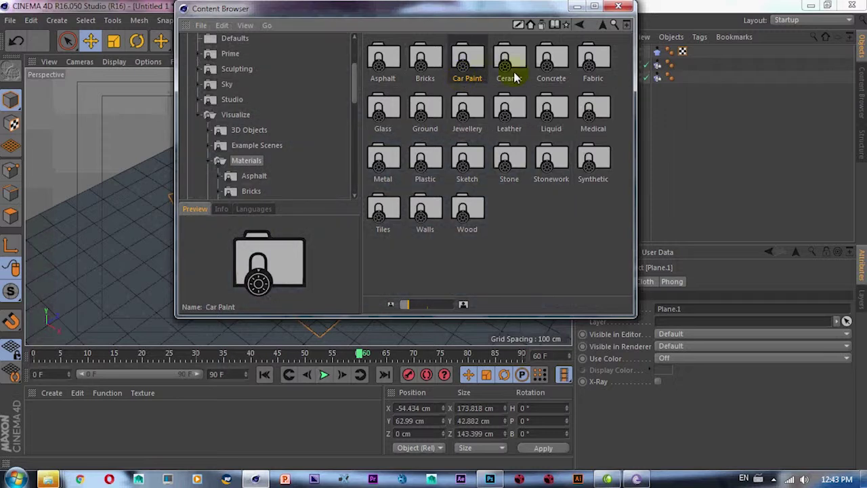
pyautogui.doubleClick(592, 67)
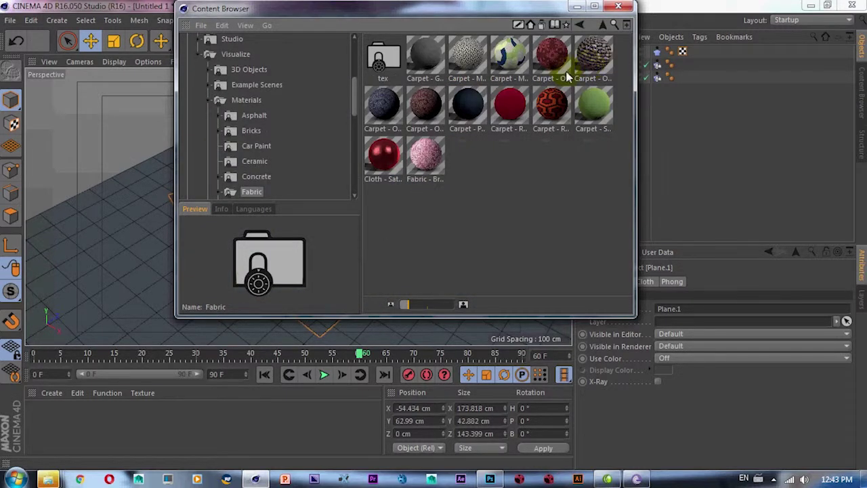
pyautogui.click(507, 73)
pyautogui.moveTo(519, 10); pyautogui.dragTo(735, 63)
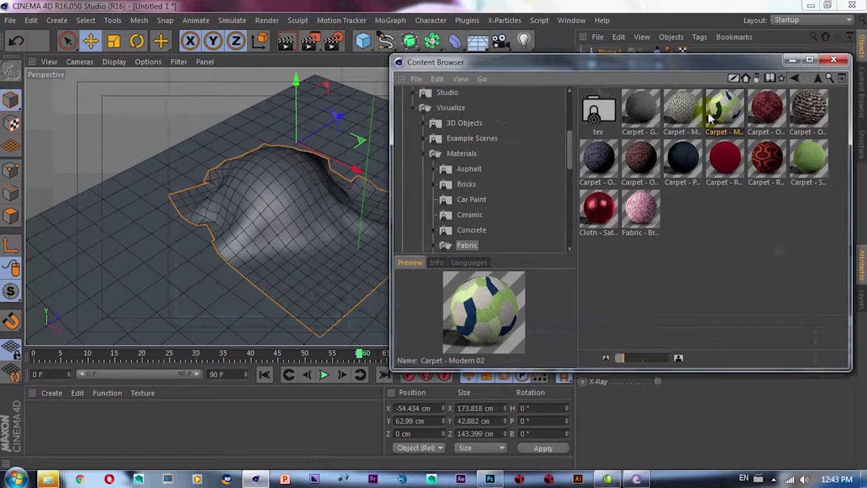
# Step: Apply the Carpet - Modern 02 material to the draped Plane.1
pyautogui.click(724, 115)
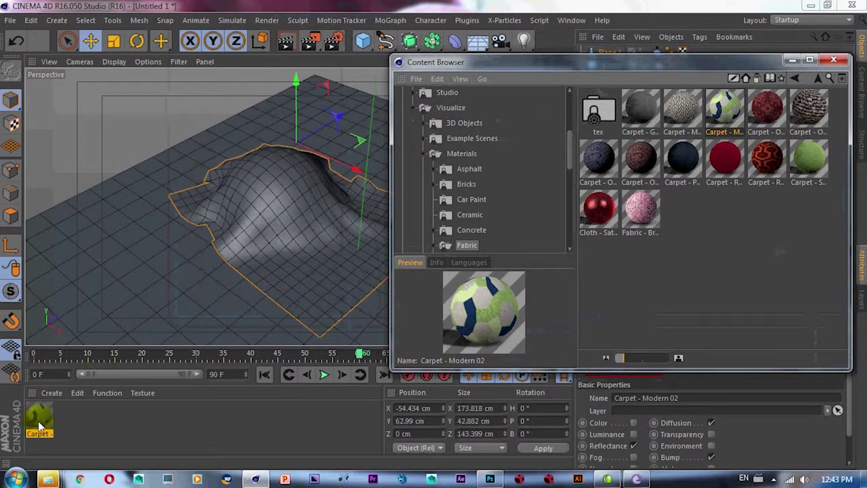
pyautogui.moveTo(40, 425); pyautogui.dragTo(179, 321)
pyautogui.moveTo(251, 241); pyautogui.dragTo(252, 242)
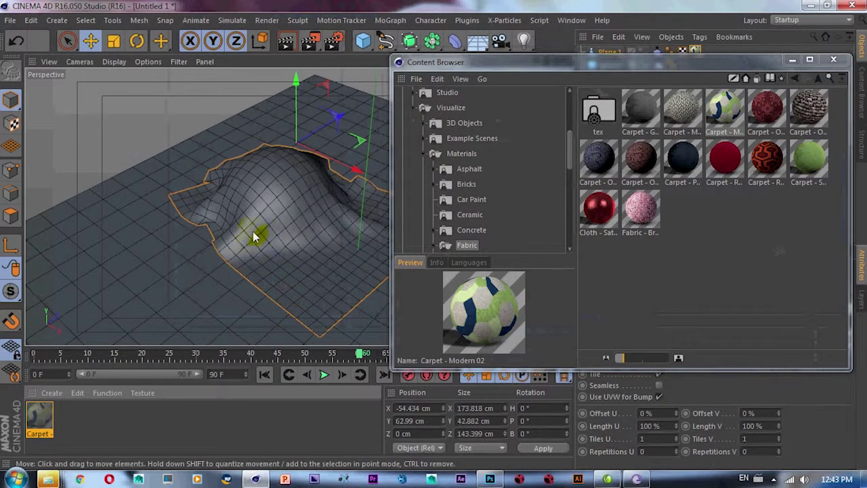
pyautogui.scroll(3, 255, 223)
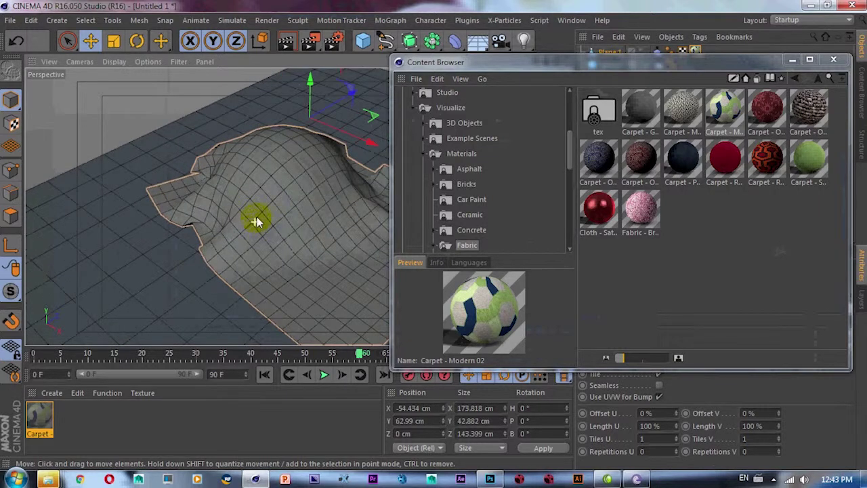
pyautogui.scroll(3, 255, 221)
pyautogui.scroll(2, 256, 218)
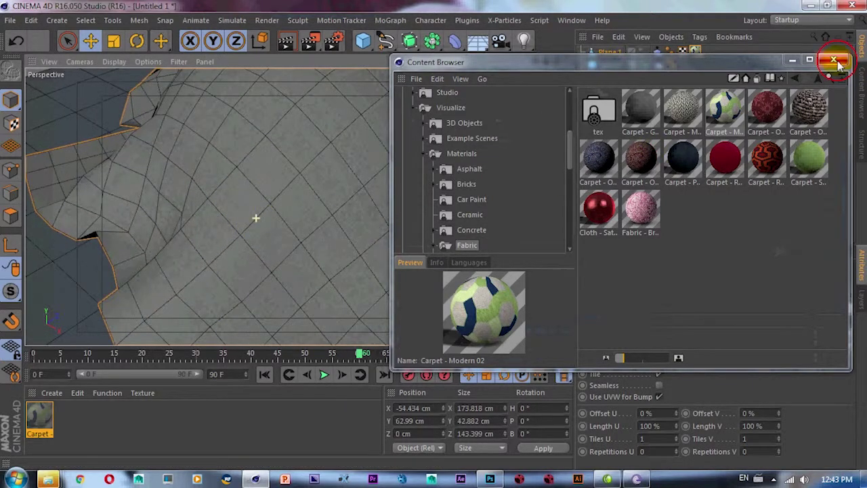
# Step: Close the Content Browser and type 1010 into the texture tag's Length U field
pyautogui.click(837, 61)
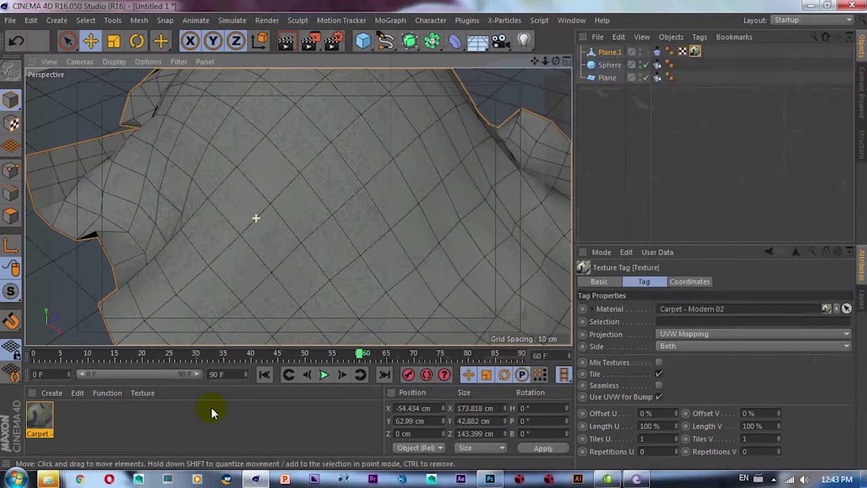
pyautogui.click(649, 425)
pyautogui.write('1')
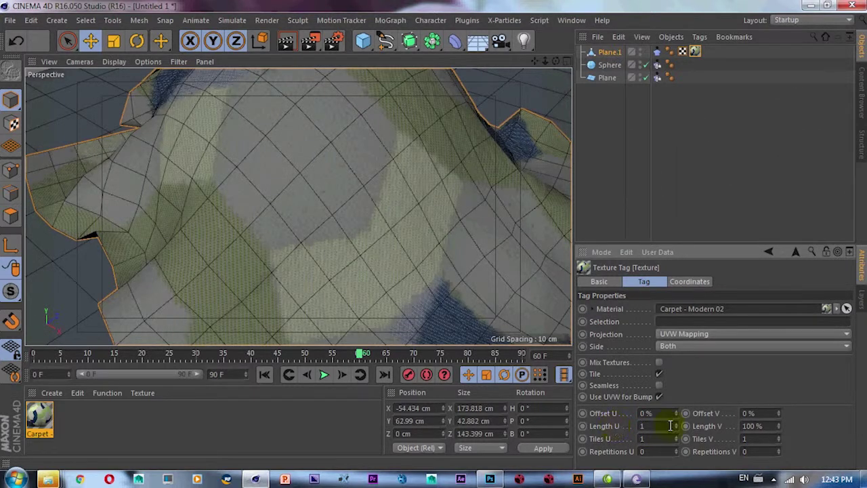
pyautogui.write('0')
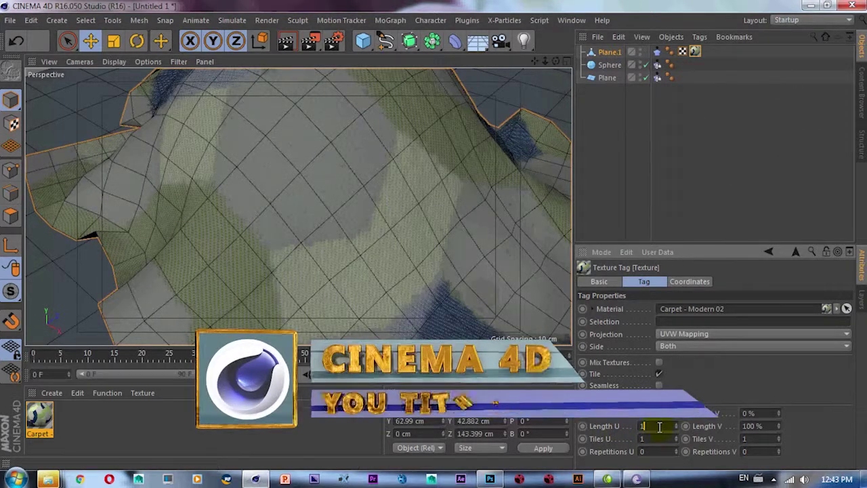
pyautogui.write('10')
# Step: Confirm 10% Length U and V so the carpet tiles 10 by 10, and rewind to frame 0
pyautogui.press('Return')
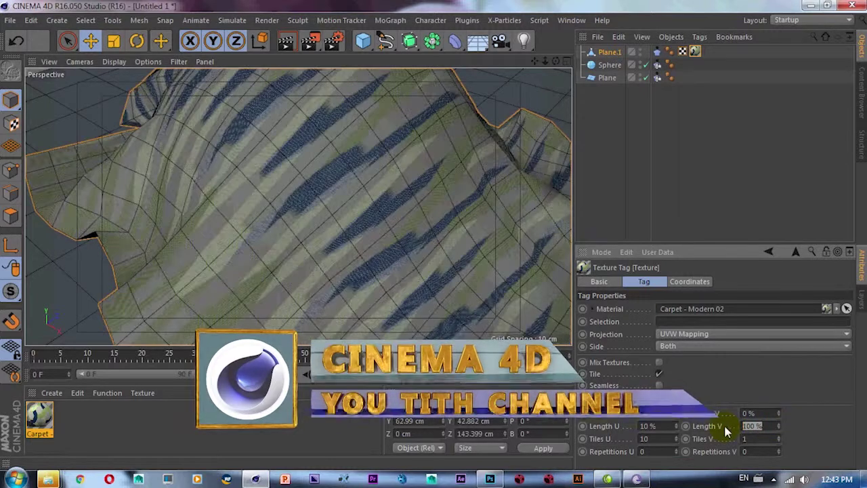
pyautogui.scroll(-5, 409, 276)
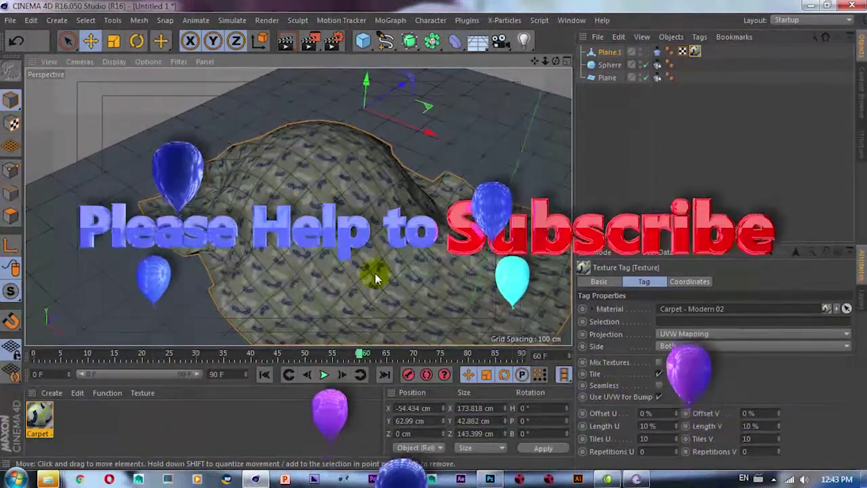
pyautogui.scroll(5, 369, 277)
pyautogui.scroll(-3, 353, 250)
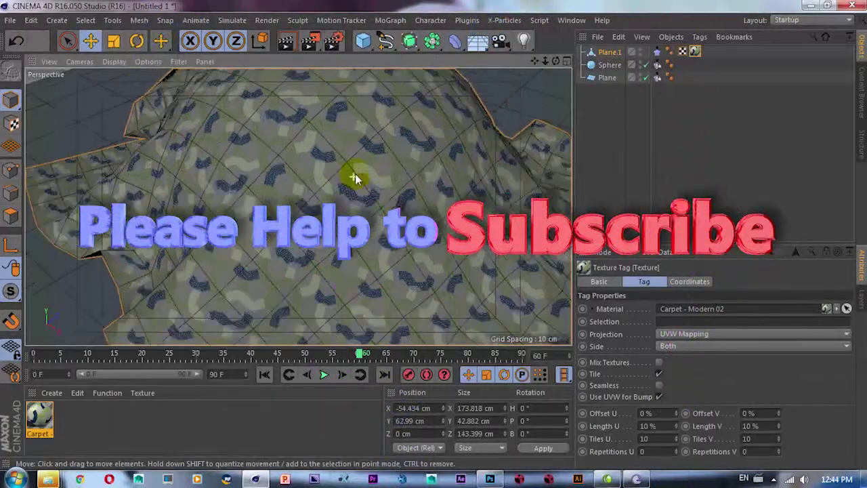
pyautogui.scroll(-3, 323, 187)
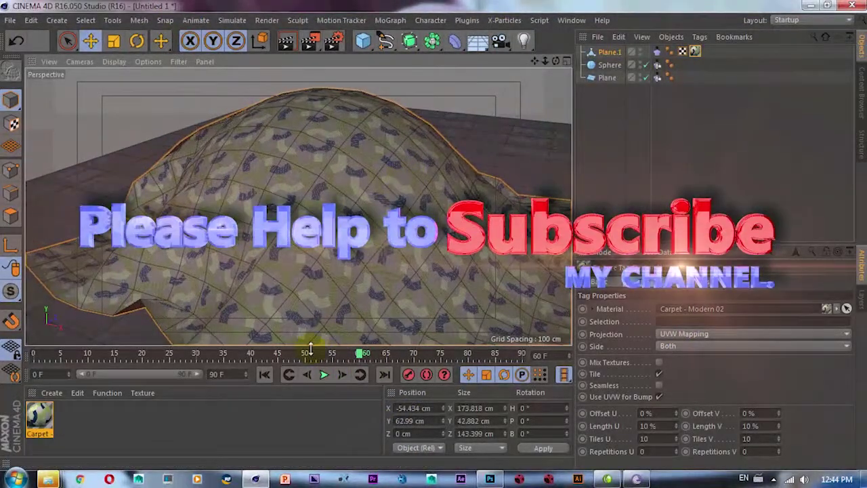
pyautogui.click(264, 374)
pyautogui.scroll(-3, 362, 213)
pyautogui.scroll(-3, 362, 271)
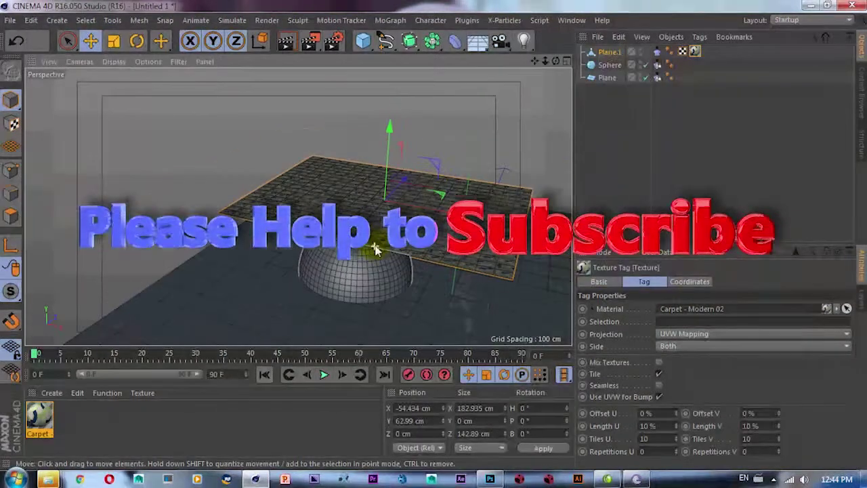
pyautogui.scroll(3, 196, 210)
# Step: Select Plane.1 and try raising it, undoing the trial moves
pyautogui.moveTo(237, 226)
pyautogui.keyDown('alt'); pyautogui.mouseDown()
pyautogui.moveTo(366, 241)
pyautogui.moveTo(329, 223)
pyautogui.moveTo(399, 219)
pyautogui.moveTo(403, 246)
pyautogui.moveTo(339, 173)
pyautogui.moveTo(350, 84)
pyautogui.mouseUp(); pyautogui.keyUp('alt')
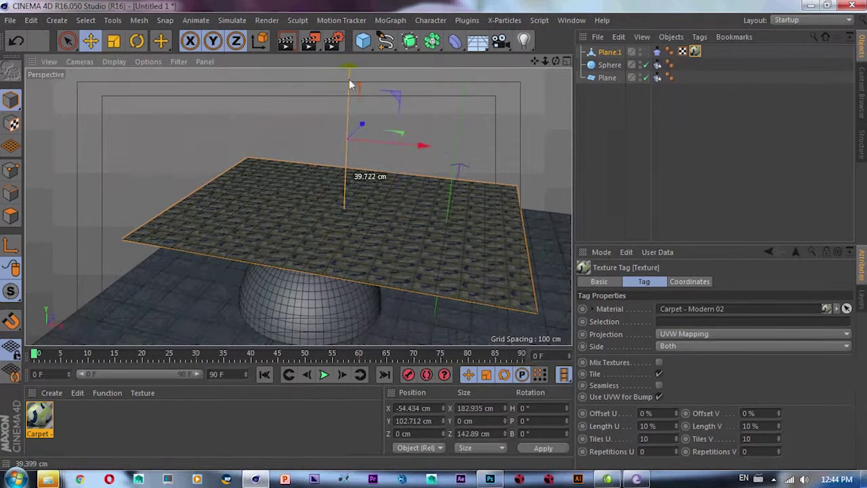
pyautogui.hotkey('ctrl', 'z')
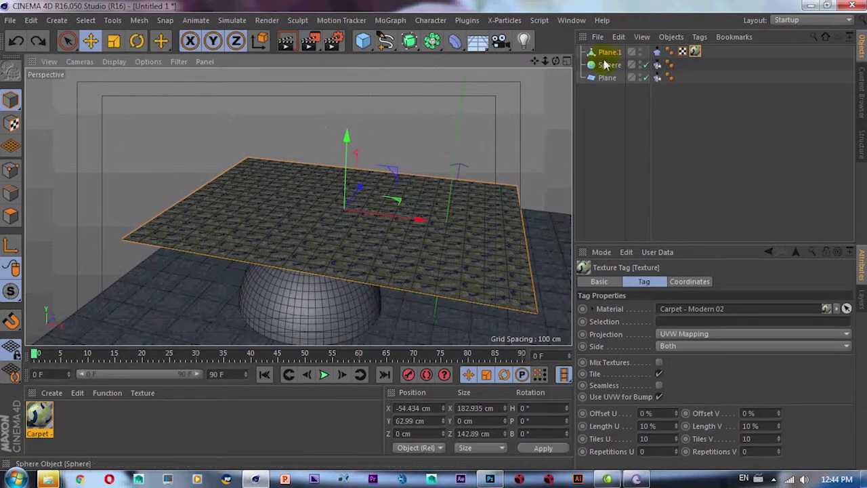
pyautogui.click(454, 152)
pyautogui.moveTo(345, 173); pyautogui.dragTo(354, 136)
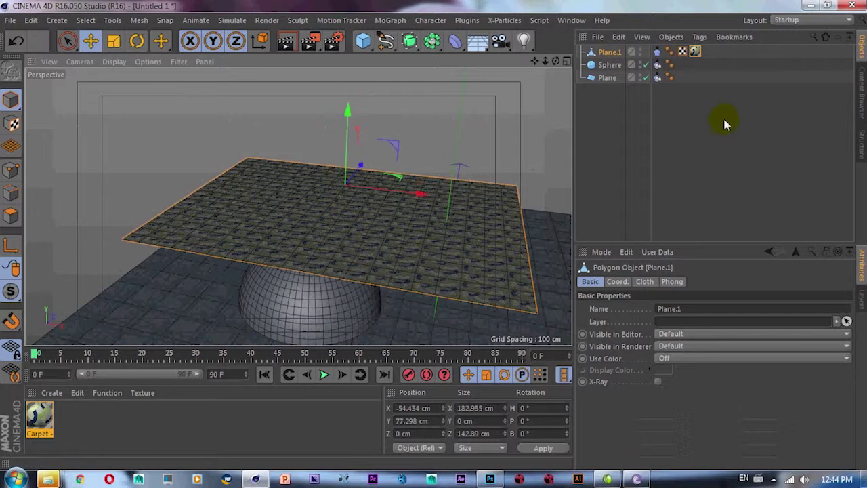
pyautogui.hotkey('ctrl', 'z')
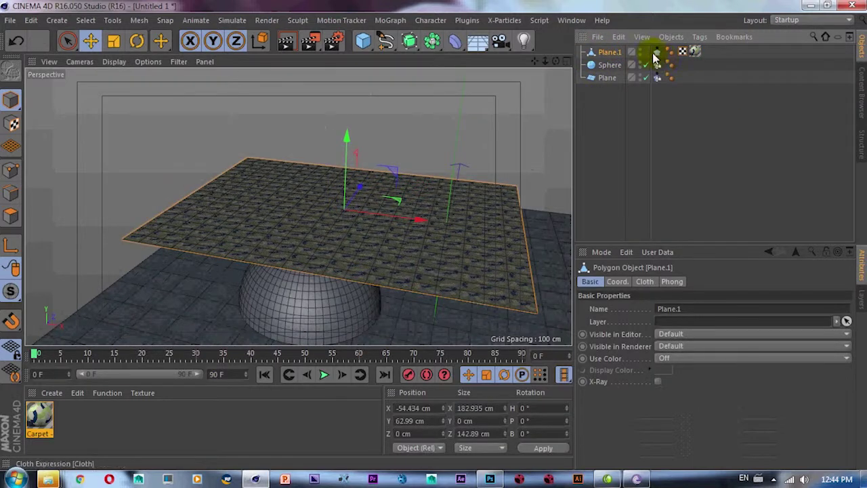
# Step: Turn off the Cloth Engine on Plane.1's Cloth tag and raise the plane to Y 96.312 cm
pyautogui.click(655, 52)
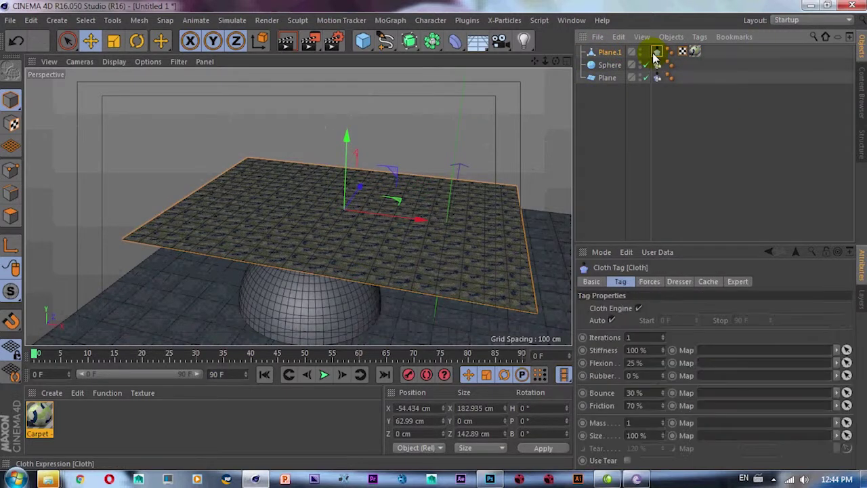
pyautogui.click(635, 308)
pyautogui.moveTo(348, 170); pyautogui.dragTo(342, 83)
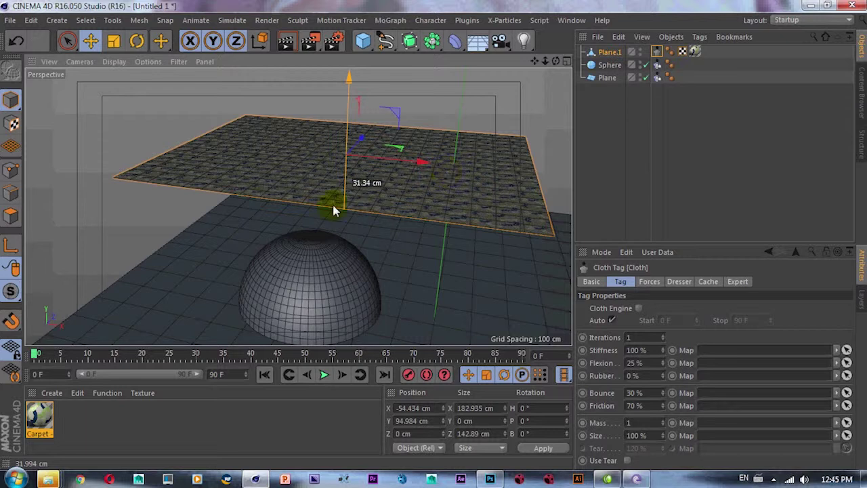
pyautogui.moveTo(371, 205); pyautogui.dragTo(368, 188)
pyautogui.moveTo(403, 252)
pyautogui.keyDown('alt'); pyautogui.mouseDown()
pyautogui.moveTo(353, 281)
pyautogui.moveTo(397, 236)
pyautogui.moveTo(458, 226)
pyautogui.moveTo(404, 226)
pyautogui.moveTo(441, 196)
pyautogui.moveTo(427, 207)
pyautogui.moveTo(440, 180)
pyautogui.moveTo(411, 207)
pyautogui.moveTo(292, 273)
pyautogui.mouseUp(); pyautogui.keyUp('alt')
# Step: At a later frame, slide the sphere about 98 cm to the right to animate it
pyautogui.click(292, 273)
pyautogui.moveTo(314, 218); pyautogui.dragTo(314, 196)
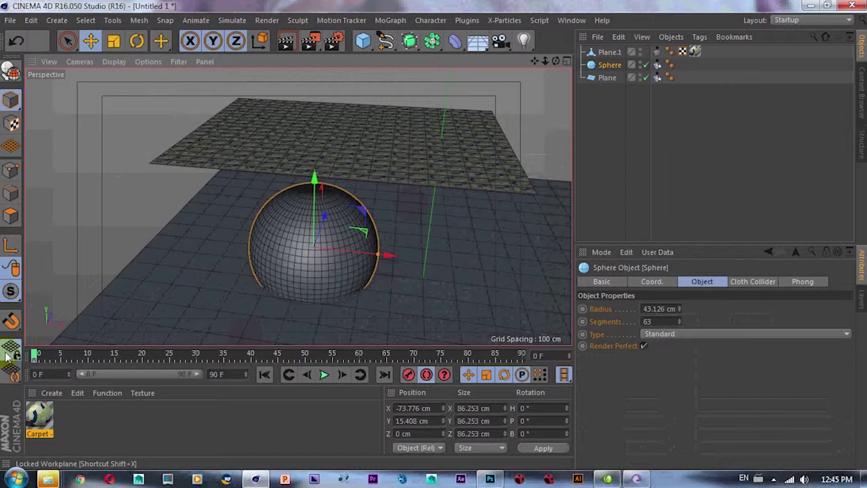
pyautogui.moveTo(35, 353); pyautogui.dragTo(355, 359)
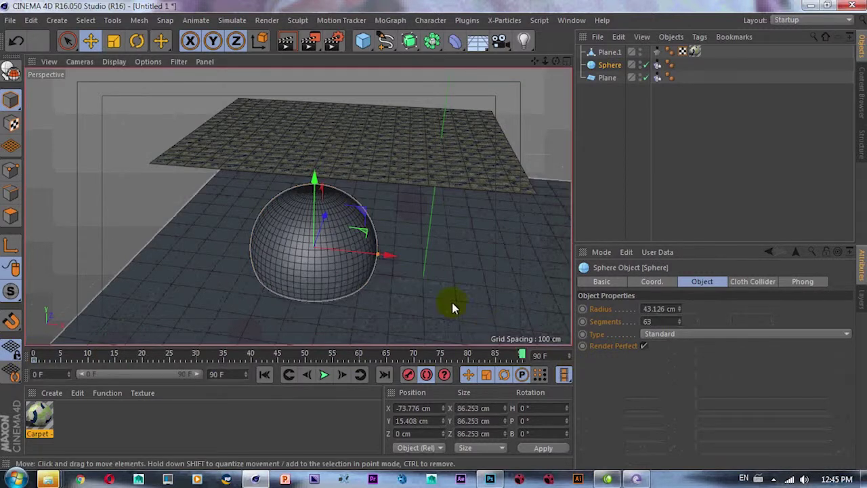
pyautogui.moveTo(388, 256); pyautogui.dragTo(550, 271)
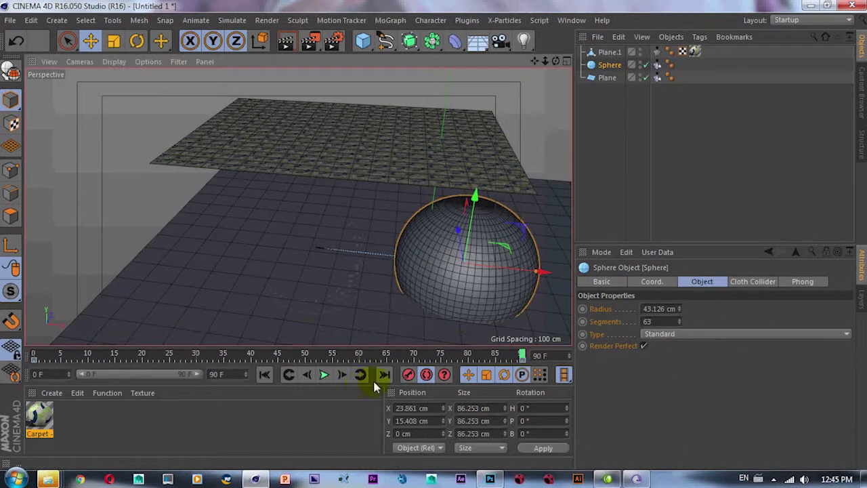
# Step: Turn off Auto Keying, replay from the start, and re-enable Plane.1's Cloth Engine
pyautogui.click(427, 376)
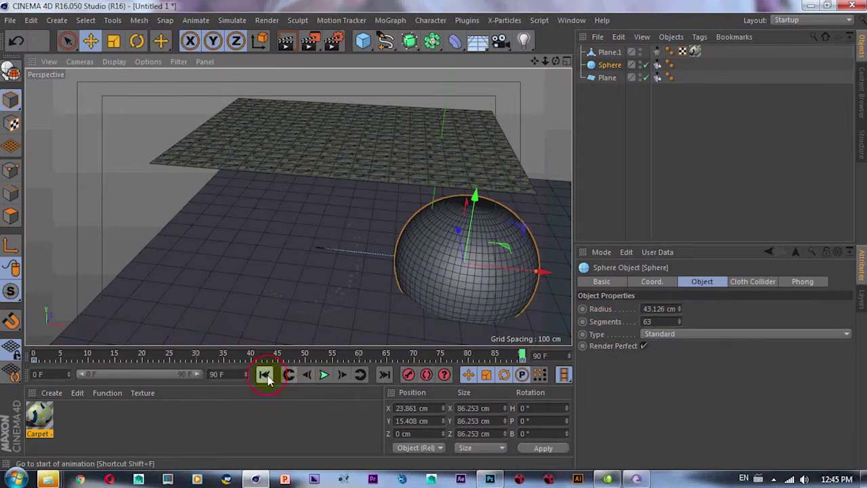
pyautogui.click(265, 374)
pyautogui.click(324, 375)
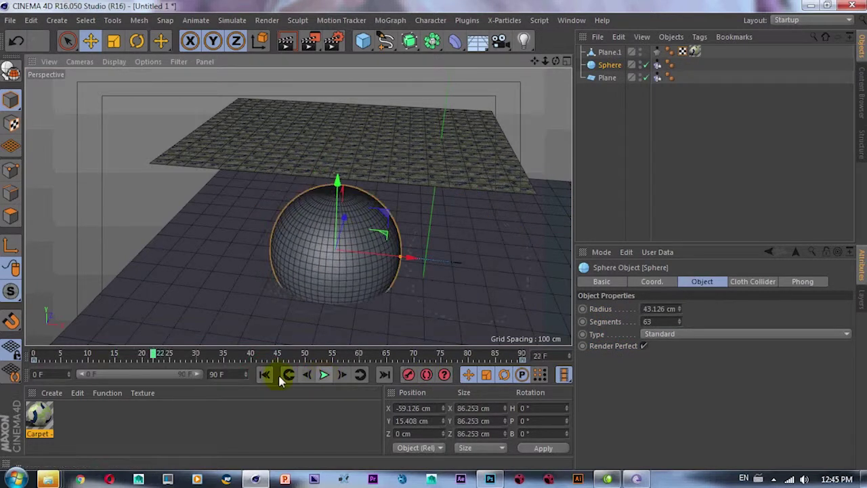
pyautogui.click(656, 51)
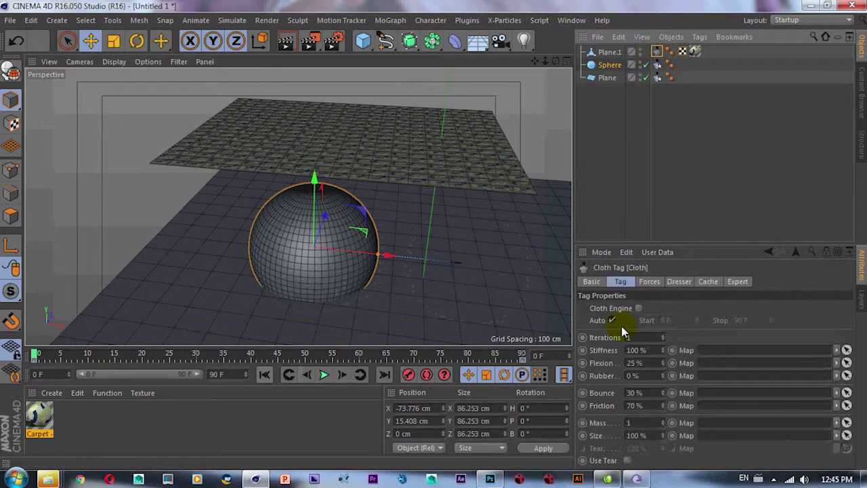
pyautogui.click(638, 308)
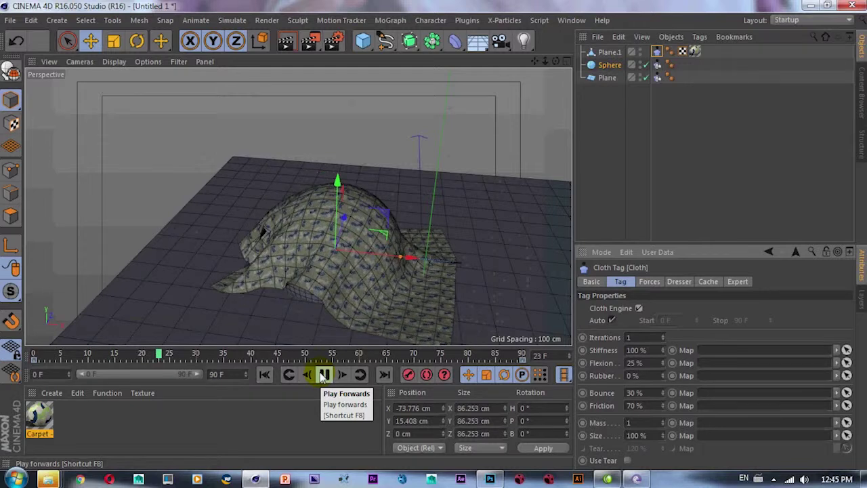
pyautogui.moveTo(464, 271)
pyautogui.mouseDown()
pyautogui.moveTo(418, 305)
pyautogui.moveTo(412, 265)
pyautogui.moveTo(354, 251)
pyautogui.moveTo(412, 249)
pyautogui.moveTo(465, 188)
pyautogui.moveTo(401, 280)
pyautogui.mouseUp()
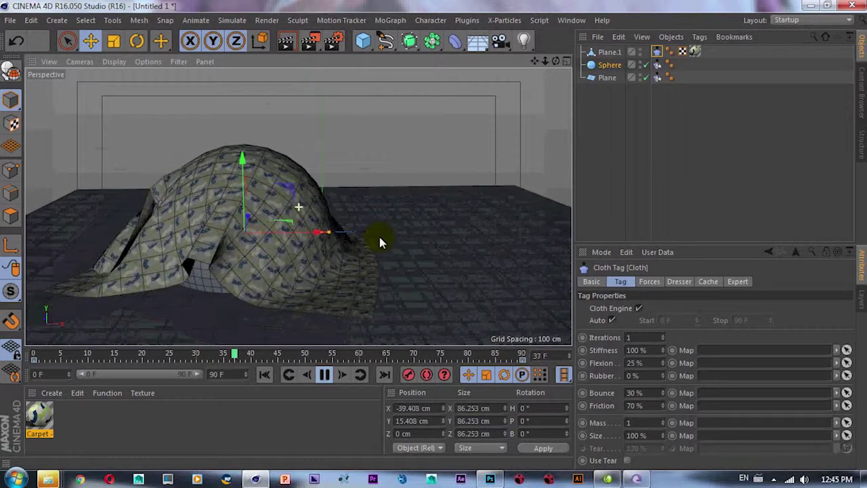
pyautogui.click(324, 374)
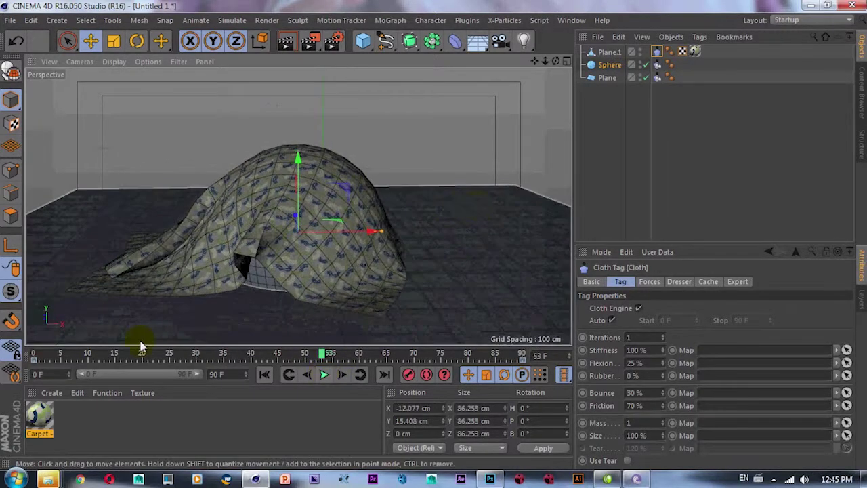
pyautogui.click(263, 378)
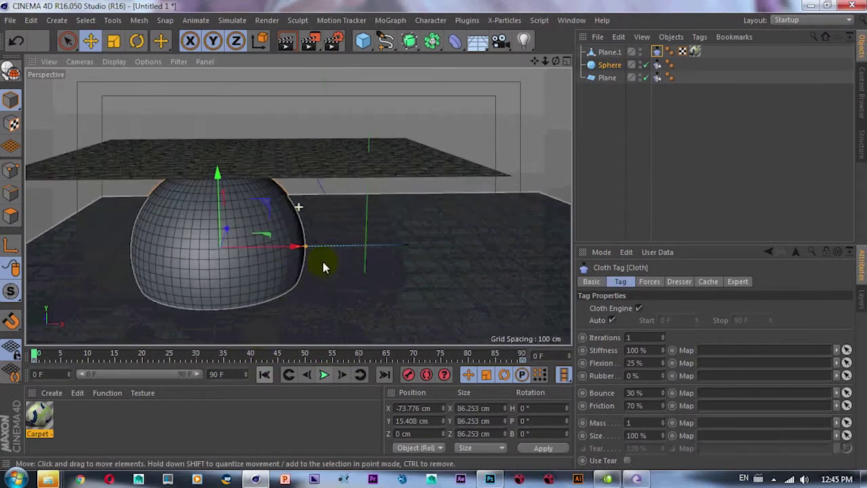
# Step: Select two corner points of Plane.1 and show the Cloth tag's Dresser settings
pyautogui.moveTo(277, 232)
pyautogui.keyDown('alt'); pyautogui.mouseDown()
pyautogui.moveTo(296, 273)
pyautogui.moveTo(16, 188)
pyautogui.mouseUp(); pyautogui.keyUp('alt')
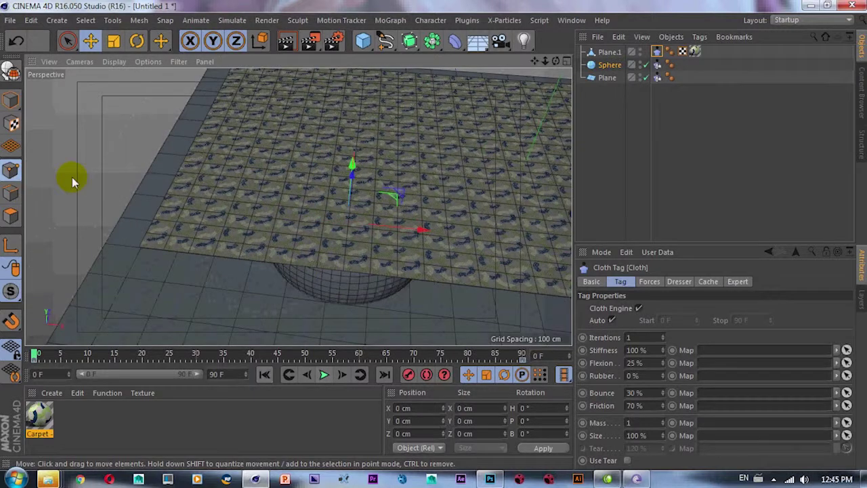
pyautogui.click(187, 252)
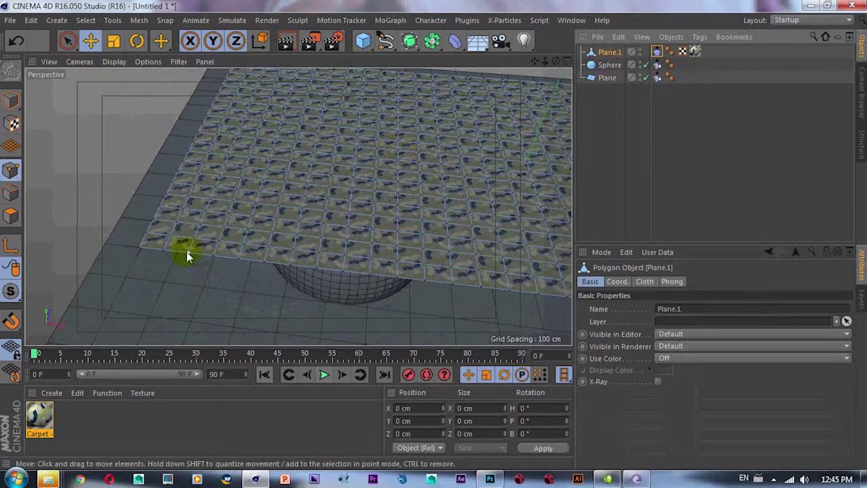
pyautogui.moveTo(146, 252)
pyautogui.mouseDown()
pyautogui.moveTo(186, 234)
pyautogui.moveTo(229, 252)
pyautogui.moveTo(251, 232)
pyautogui.moveTo(126, 228)
pyautogui.moveTo(313, 179)
pyautogui.mouseUp()
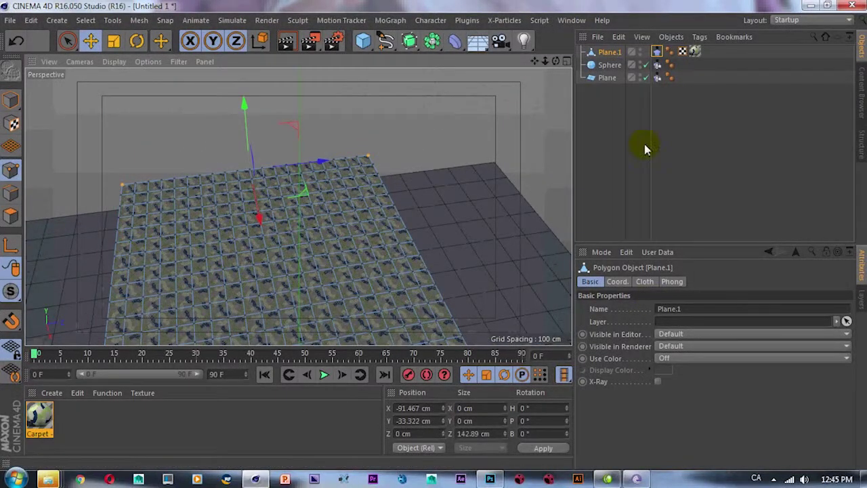
pyautogui.click(645, 283)
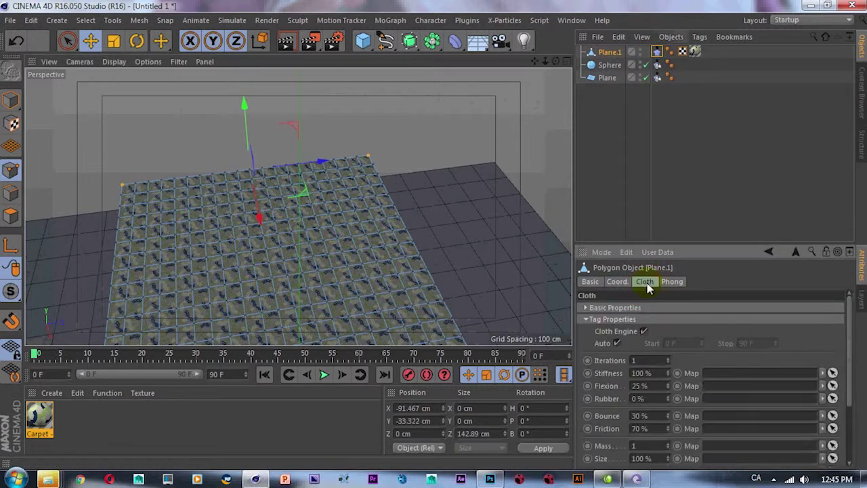
pyautogui.click(657, 53)
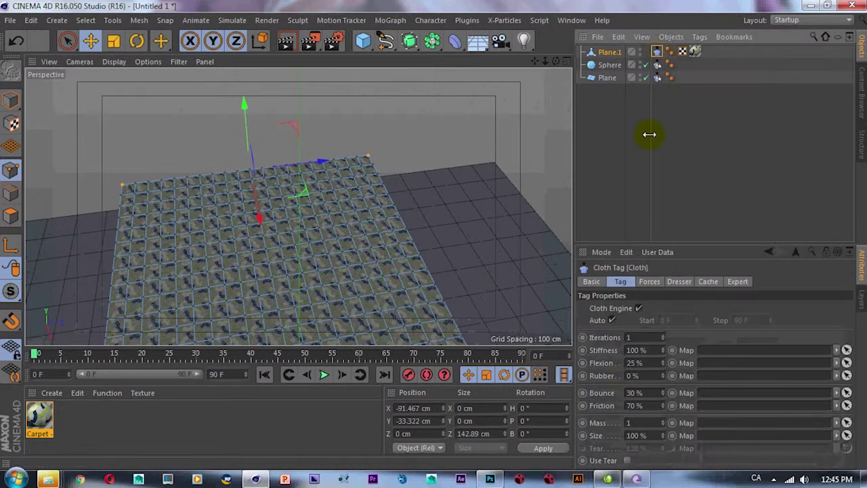
pyautogui.click(679, 281)
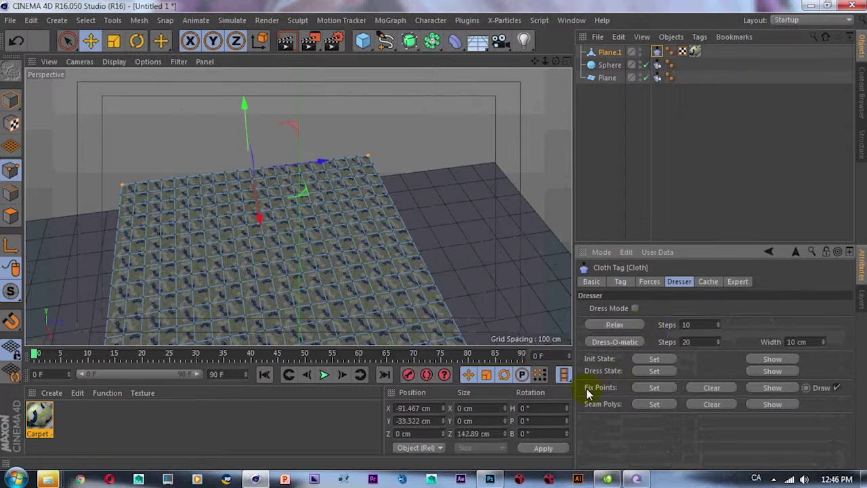
# Step: Orbit above the cloth and sphere and play the simulation to test the pinned corners
pyautogui.moveTo(216, 196)
pyautogui.keyDown('alt'); pyautogui.mouseDown()
pyautogui.moveTo(373, 170)
pyautogui.moveTo(383, 238)
pyautogui.mouseUp(); pyautogui.keyUp('alt')
pyautogui.moveTo(344, 217)
pyautogui.keyDown('alt'); pyautogui.mouseDown()
pyautogui.moveTo(344, 261)
pyautogui.moveTo(296, 245)
pyautogui.moveTo(378, 312)
pyautogui.mouseUp(); pyautogui.keyUp('alt')
pyautogui.click(324, 374)
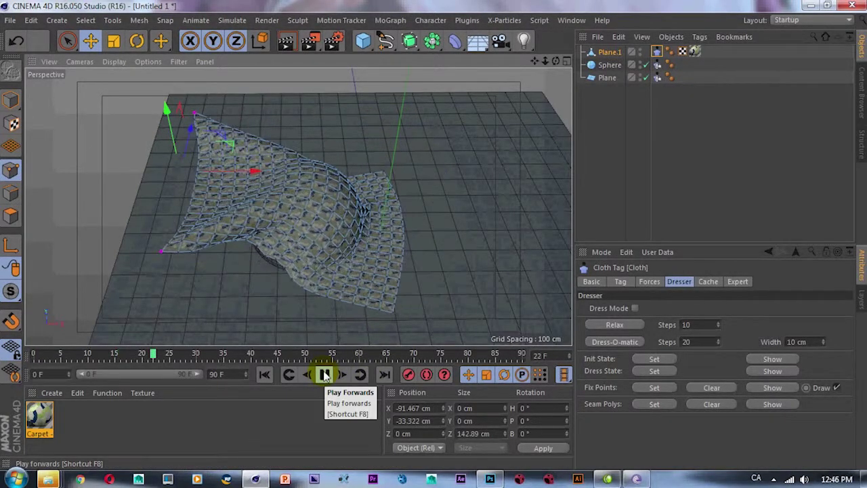
# Step: Shift the sphere's keyframe to frame 40 and keyframe it further right at frame 41
pyautogui.click(324, 374)
pyautogui.click(608, 64)
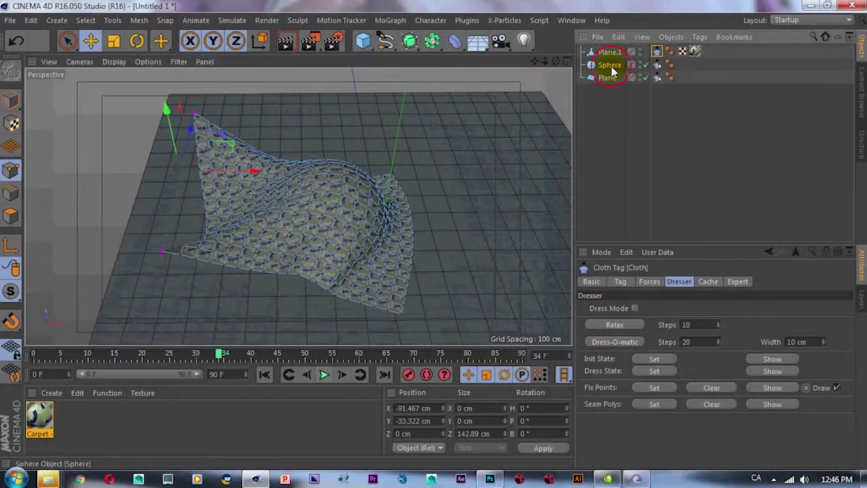
pyautogui.moveTo(525, 366); pyautogui.dragTo(306, 377)
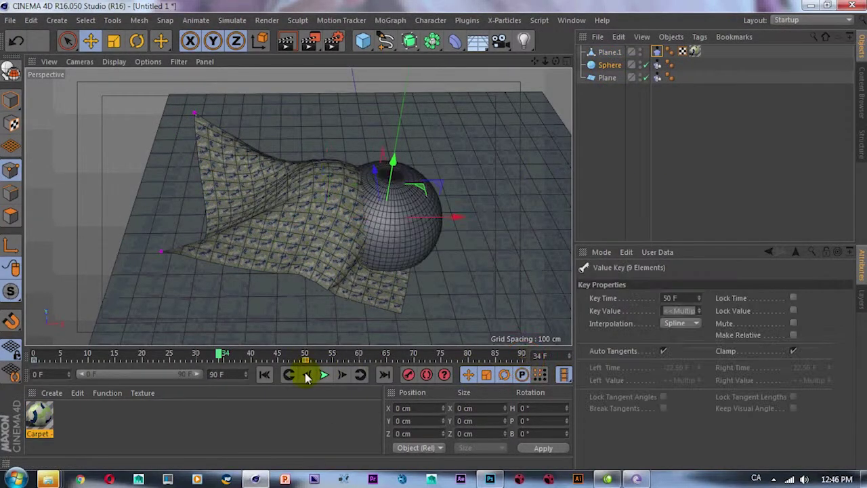
pyautogui.moveTo(229, 379); pyautogui.dragTo(250, 377)
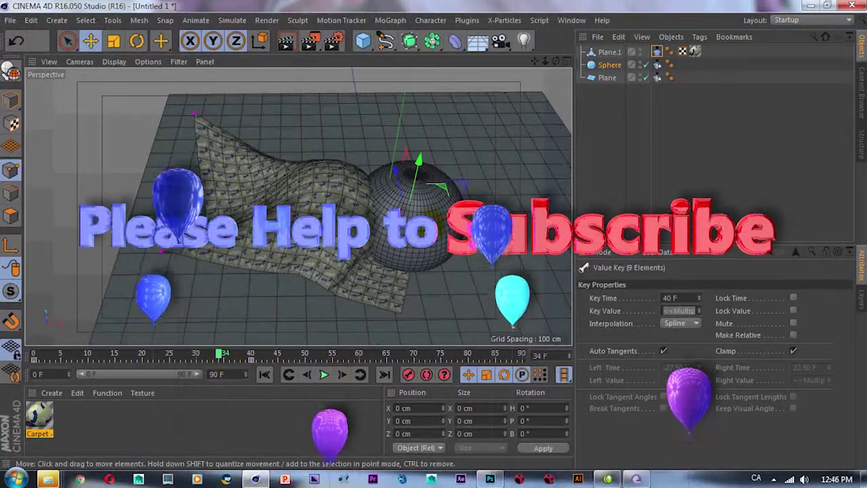
pyautogui.click(256, 353)
pyautogui.moveTo(481, 207); pyautogui.dragTo(558, 207)
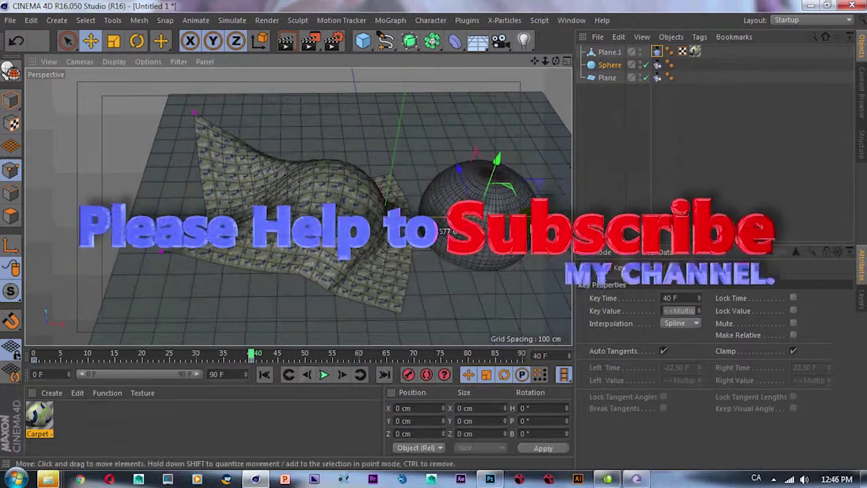
pyautogui.click(409, 373)
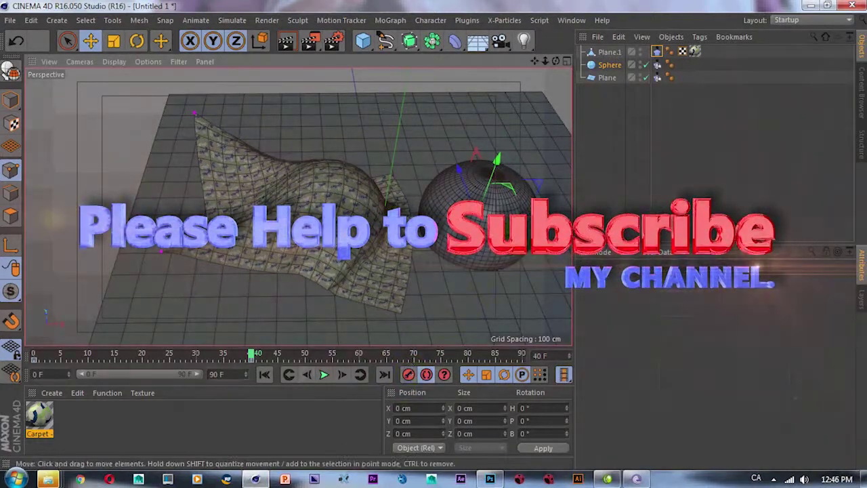
# Step: Slide the sphere left under the cloth at frame 60, then replay from frame 0
pyautogui.moveTo(256, 362); pyautogui.dragTo(287, 358)
pyautogui.moveTo(361, 357); pyautogui.dragTo(358, 353)
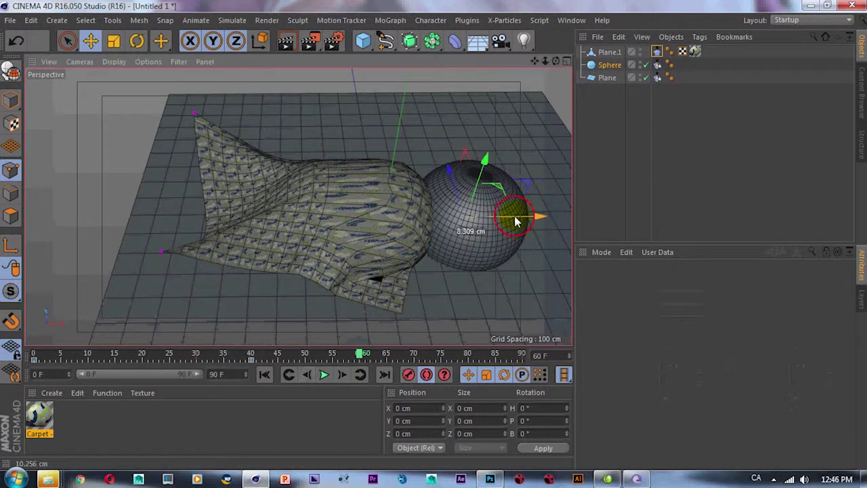
pyautogui.moveTo(531, 227); pyautogui.dragTo(332, 232)
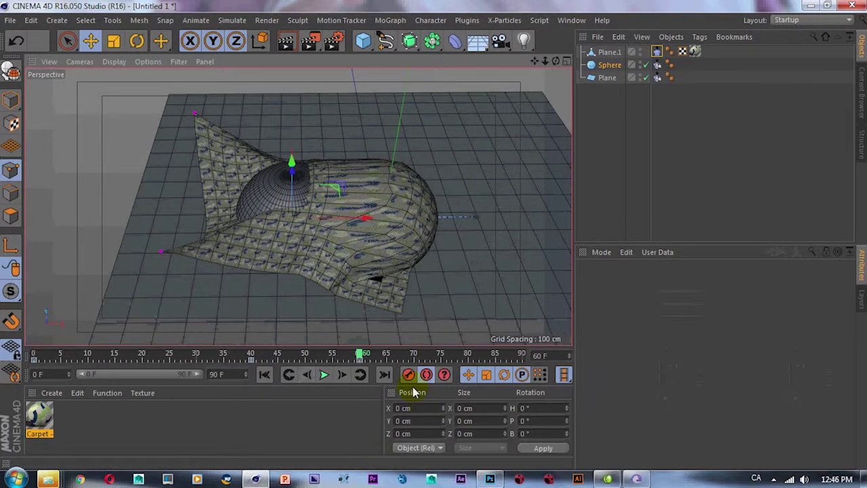
pyautogui.click(276, 378)
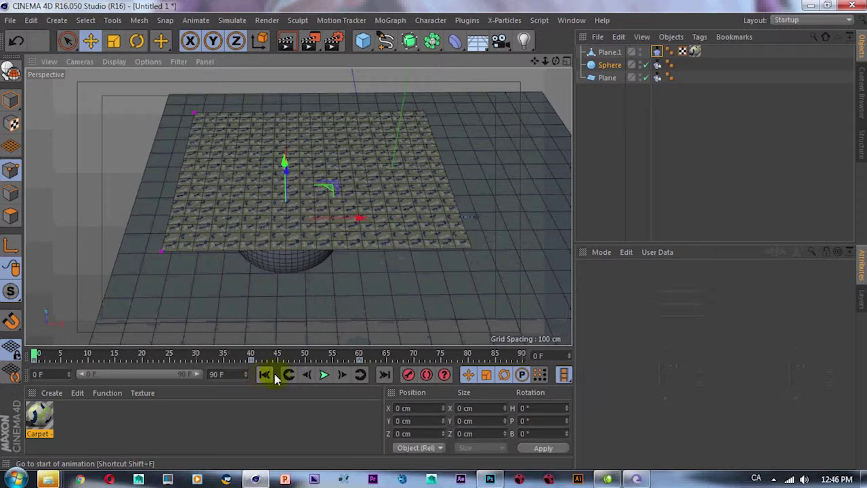
pyautogui.click(326, 375)
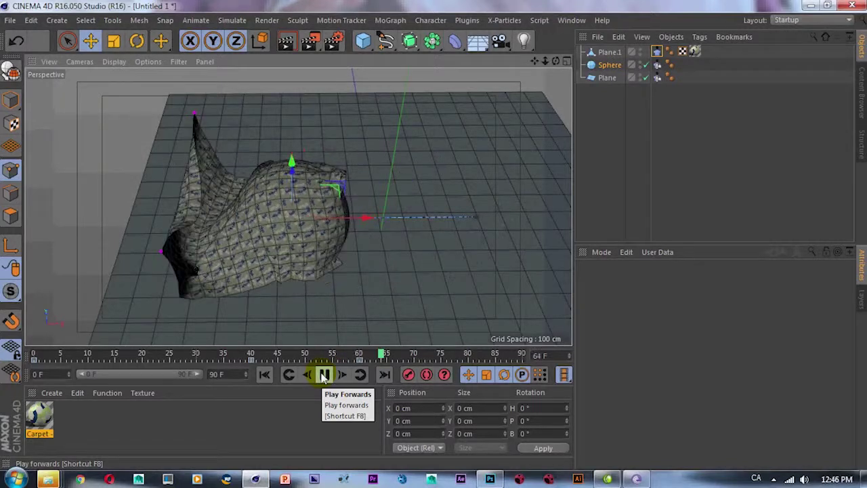
# Step: Orbit around the draping cloth and stop playback to inspect it
pyautogui.keyDown('alt'); pyautogui.moveTo(378, 246); pyautogui.dragTo(260, 196); pyautogui.keyUp('alt')
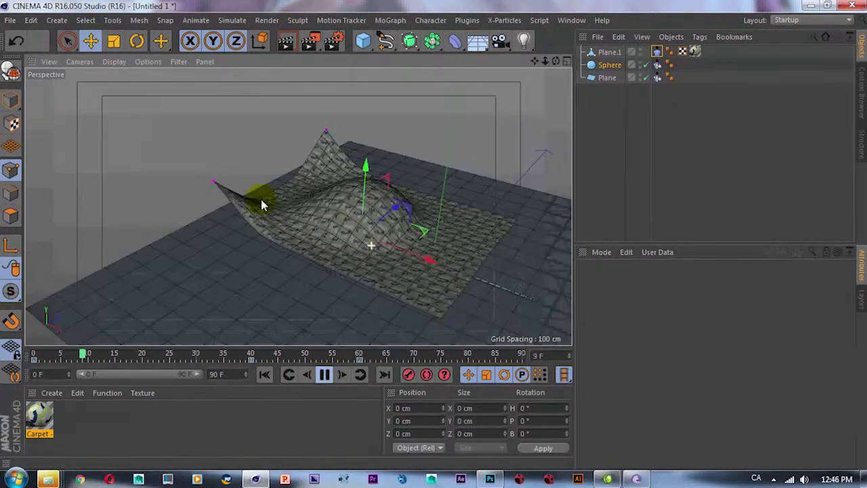
pyautogui.click(323, 373)
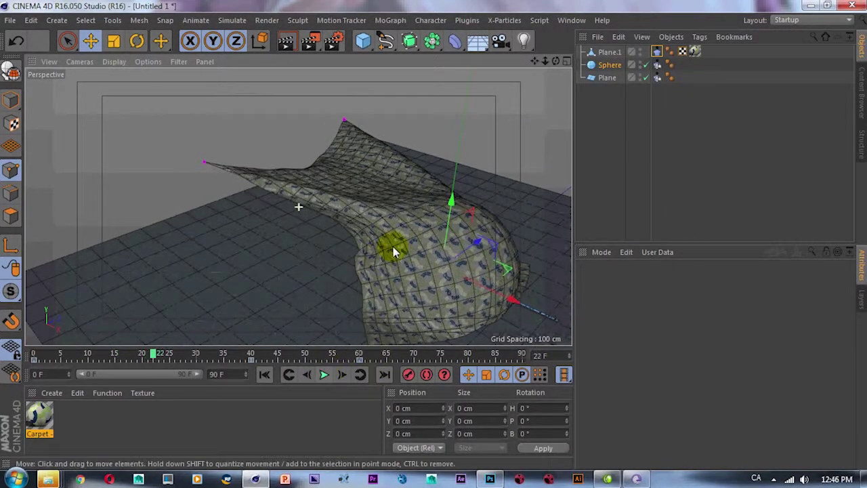
pyautogui.keyDown('alt'); pyautogui.moveTo(302, 239); pyautogui.dragTo(327, 283); pyautogui.keyUp('alt')
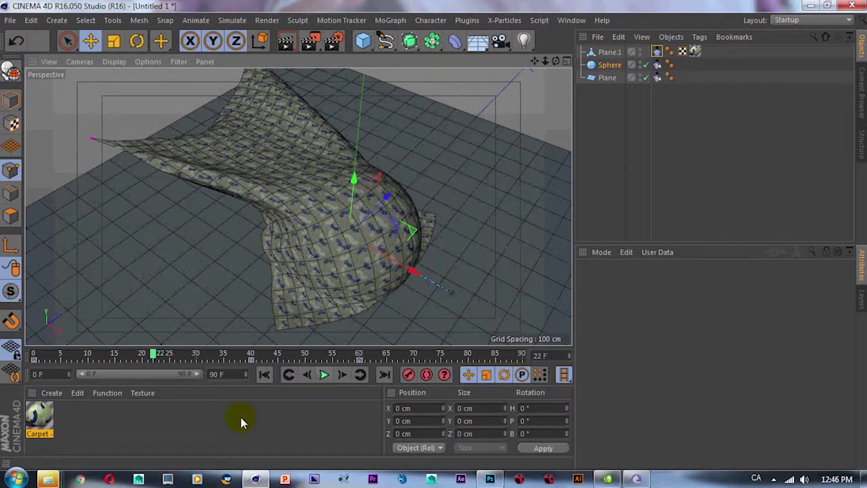
# Step: Stop playback, start editing the end frame, and switch keyboard input to English
pyautogui.click(324, 374)
pyautogui.click(220, 377)
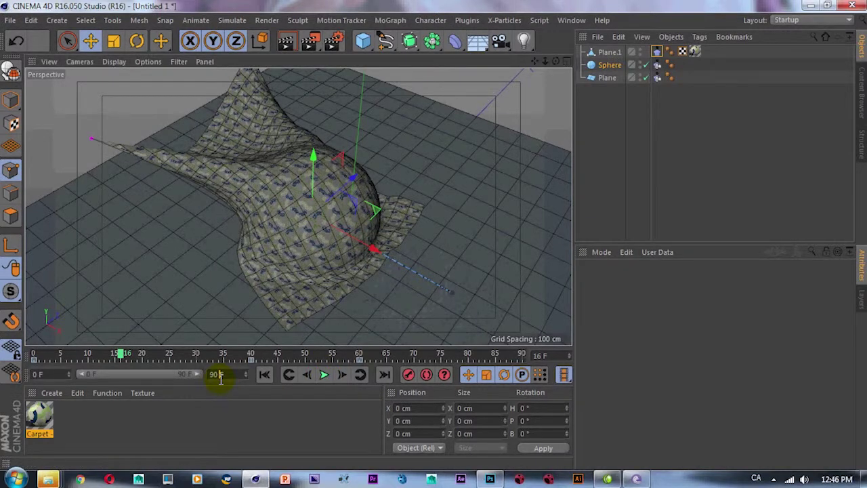
pyautogui.write('1')
pyautogui.press('Return')
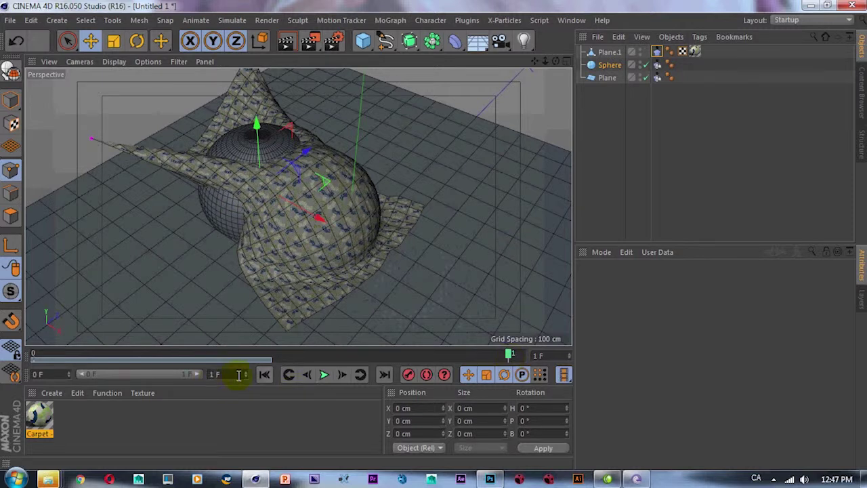
pyautogui.click(760, 480)
pyautogui.click(779, 414)
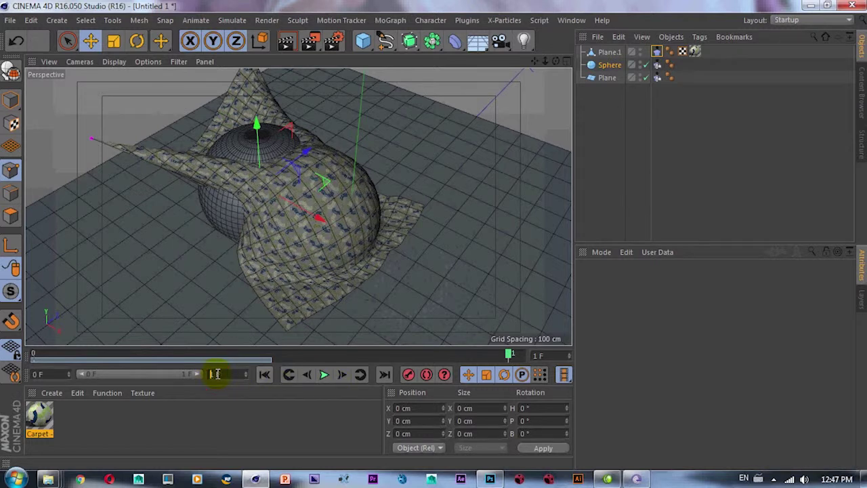
# Step: Enter 190 as the end frame, dismiss the USB notification, and replay the simulation
pyautogui.write('190 F')
pyautogui.press('Return')
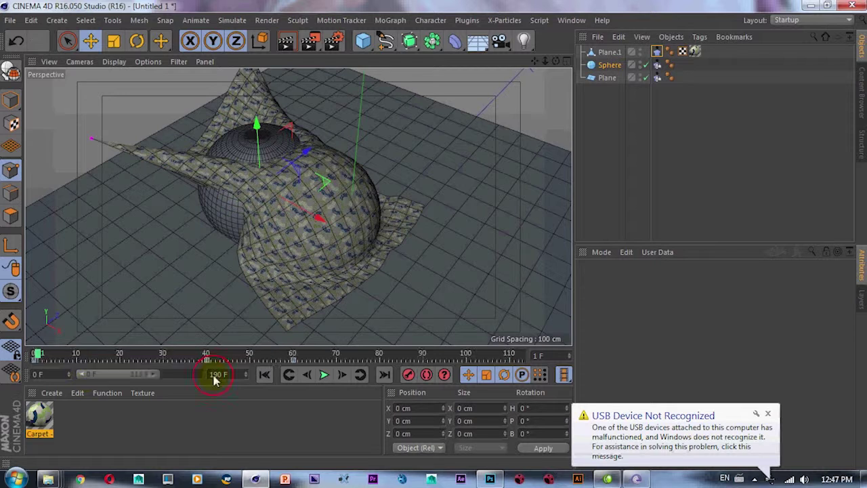
pyautogui.click(768, 414)
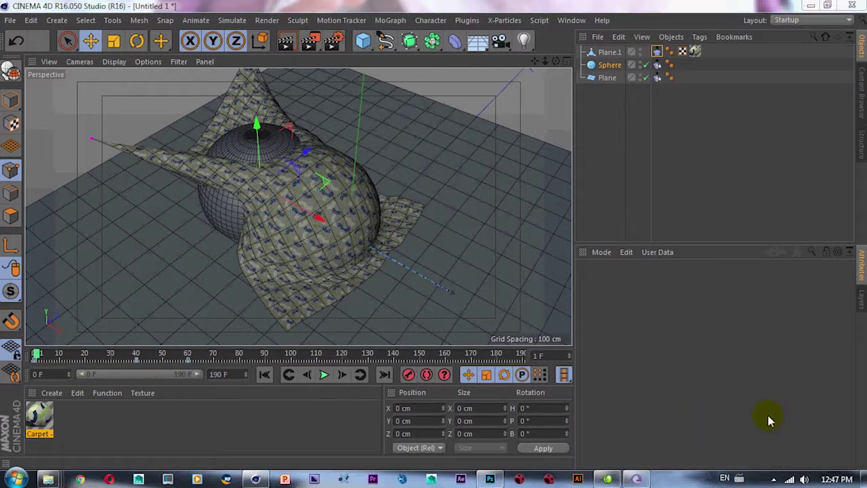
pyautogui.click(323, 376)
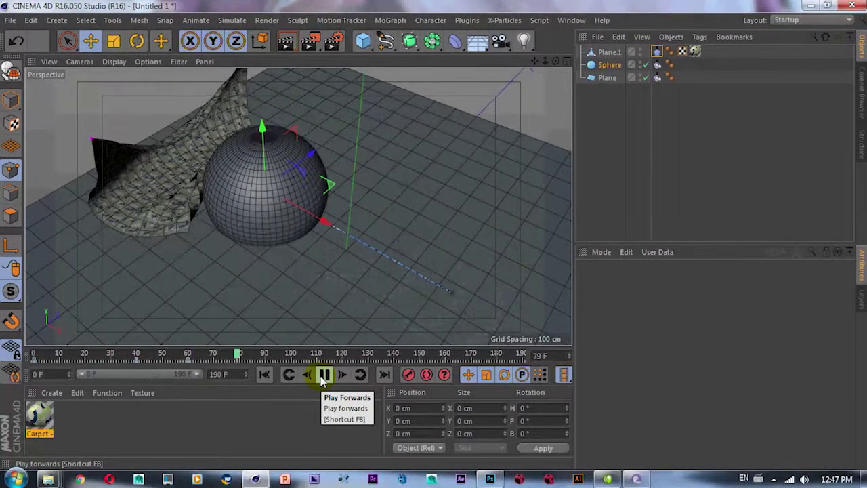
# Step: Stop at frame 109, show the Cloth tag's Dresser settings, and orbit around cloth and sphere
pyautogui.click(323, 376)
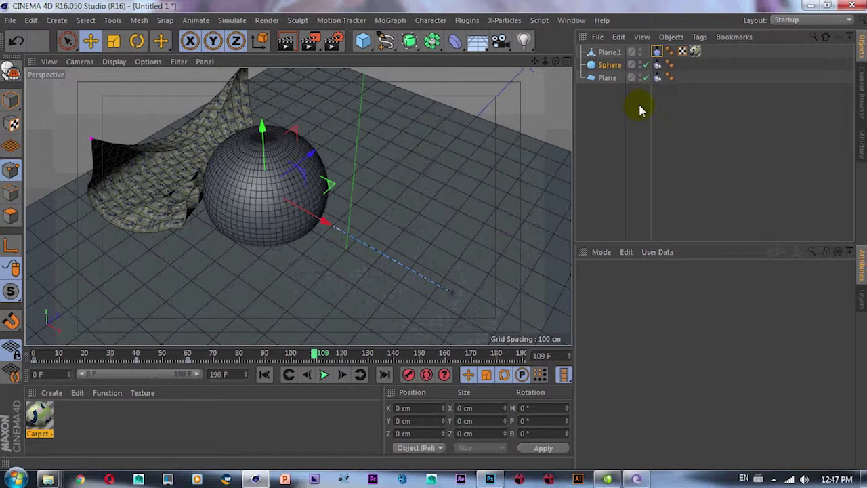
pyautogui.click(656, 53)
pyautogui.moveTo(218, 223)
pyautogui.keyDown('alt'); pyautogui.mouseDown()
pyautogui.moveTo(230, 187)
pyautogui.moveTo(356, 205)
pyautogui.mouseUp(); pyautogui.keyUp('alt')
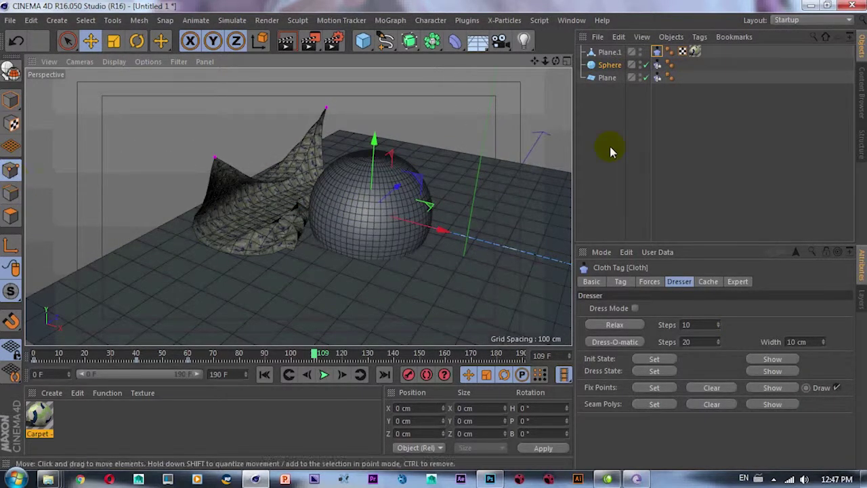
# Step: Clear the existing fixed points in Plane.1's Cloth tag Dresser settings
pyautogui.click(609, 64)
pyautogui.click(611, 56)
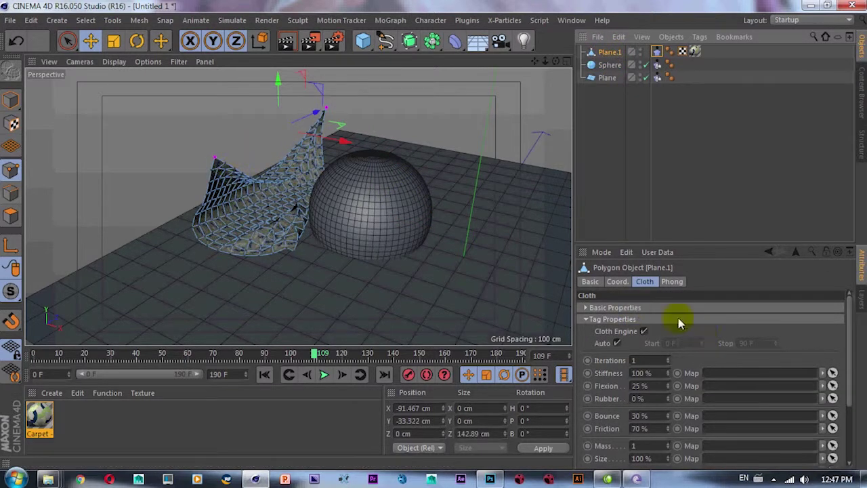
pyautogui.click(656, 52)
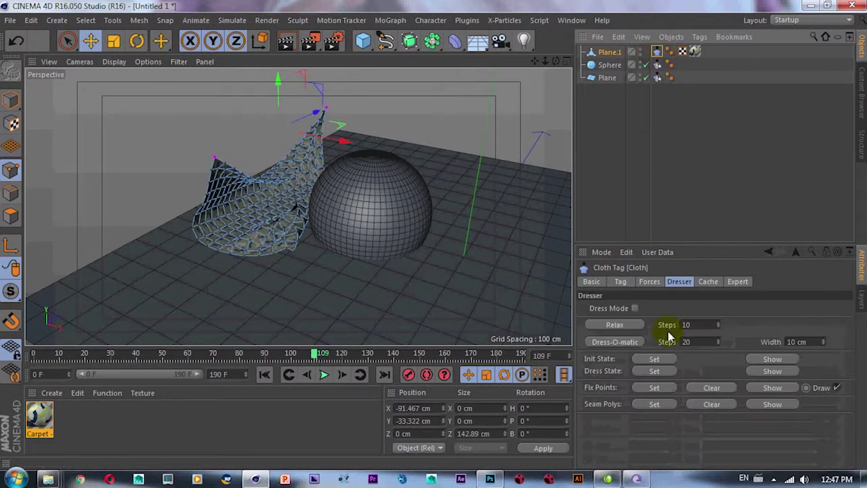
pyautogui.click(713, 389)
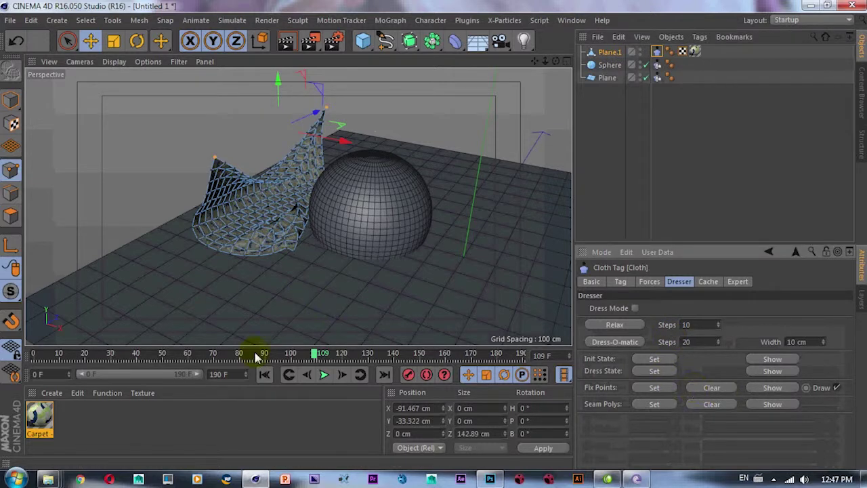
# Step: Test-play the free-falling cloth, rewind to frame 0, and orbit closer to the flat sheet
pyautogui.click(264, 375)
pyautogui.click(324, 374)
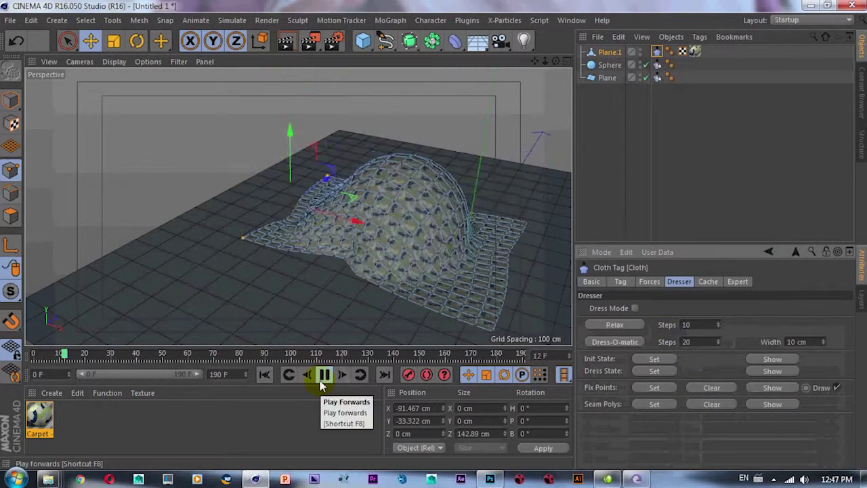
pyautogui.click(323, 381)
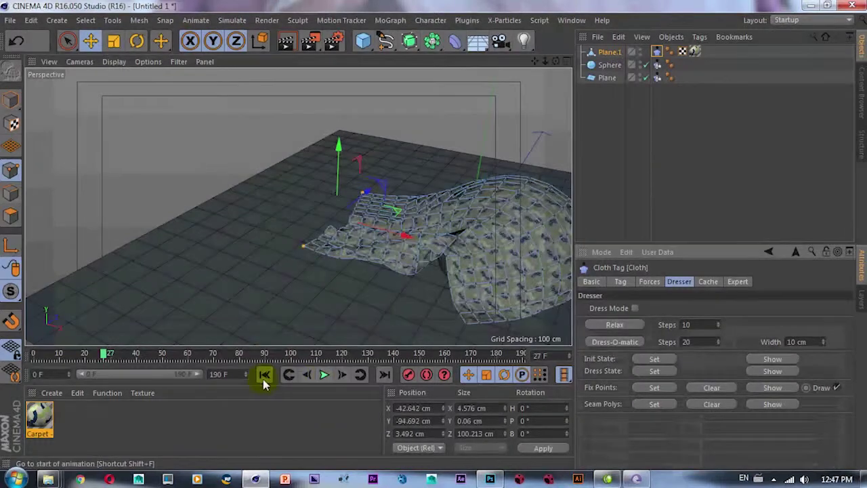
pyautogui.click(264, 380)
pyautogui.keyDown('alt'); pyautogui.moveTo(165, 194); pyautogui.dragTo(160, 269); pyautogui.keyUp('alt')
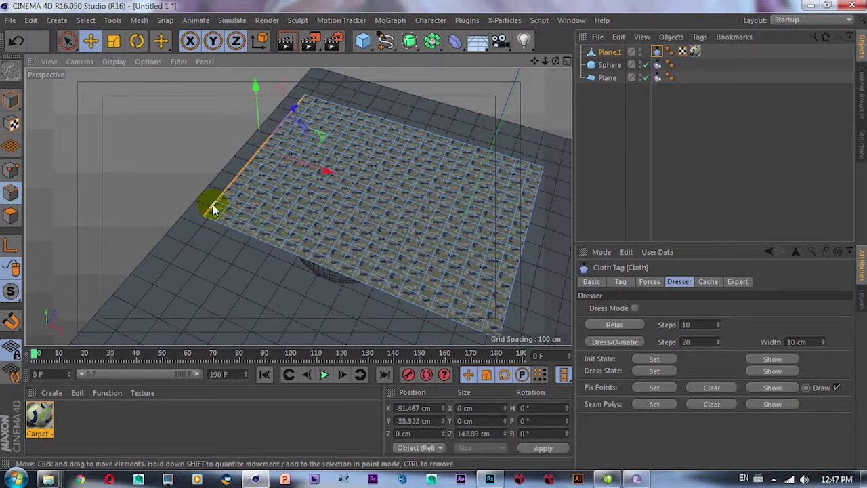
# Step: Pin the selected left-edge points with Fix Points Set, test-play twice, and rewind to frame 0
pyautogui.click(654, 388)
pyautogui.click(323, 377)
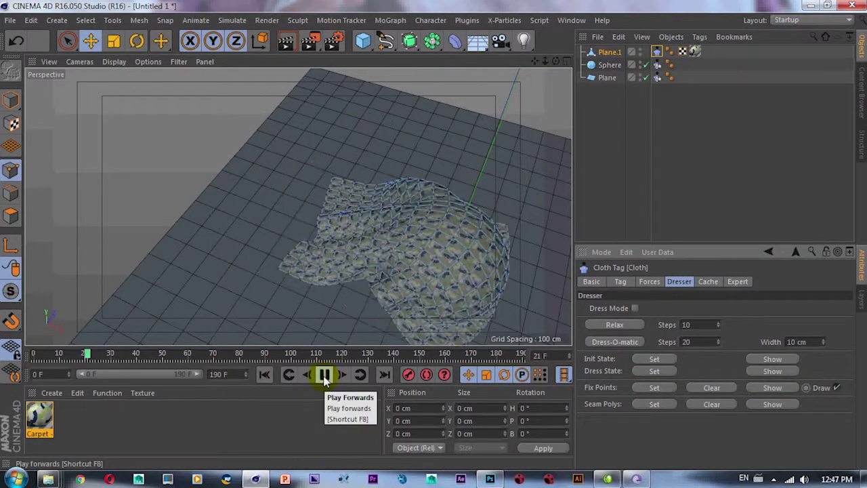
pyautogui.click(264, 375)
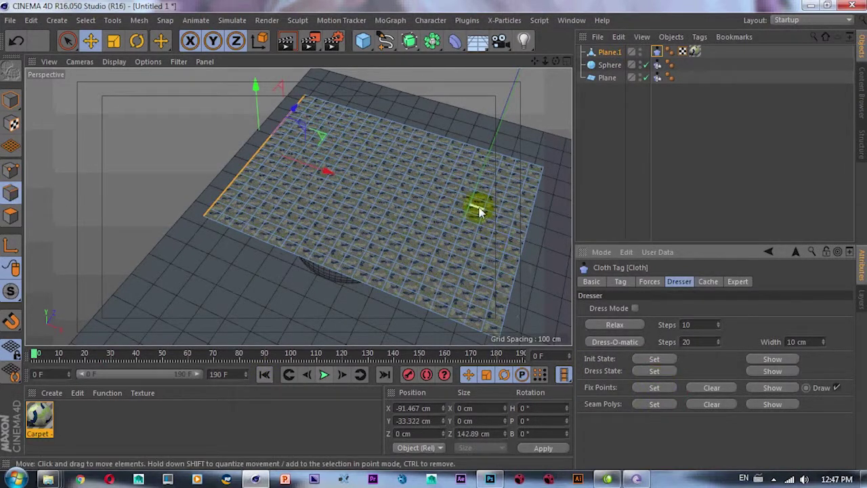
pyautogui.click(323, 374)
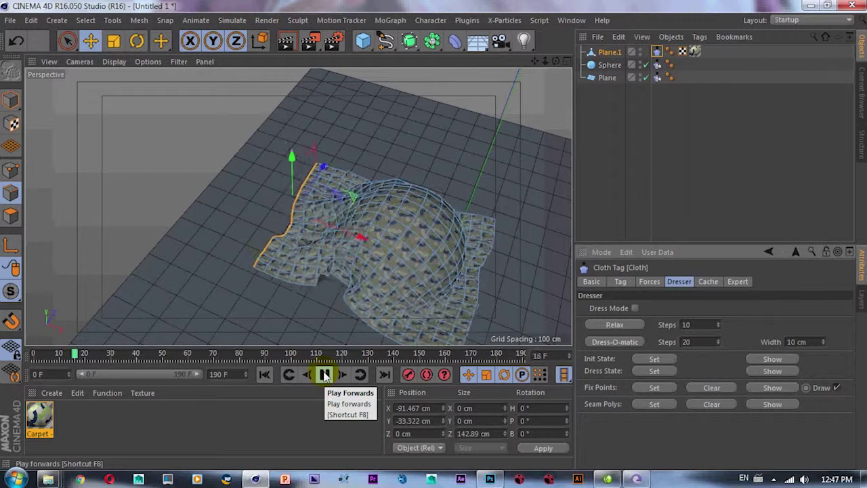
pyautogui.click(323, 375)
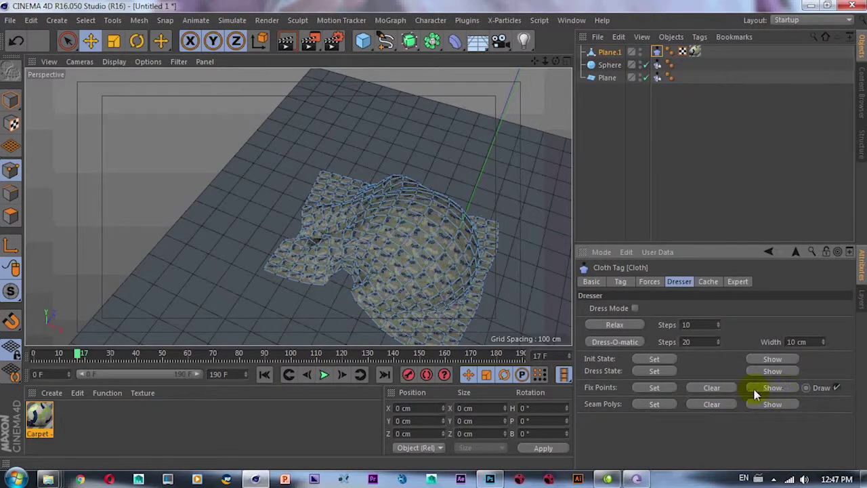
pyautogui.click(281, 382)
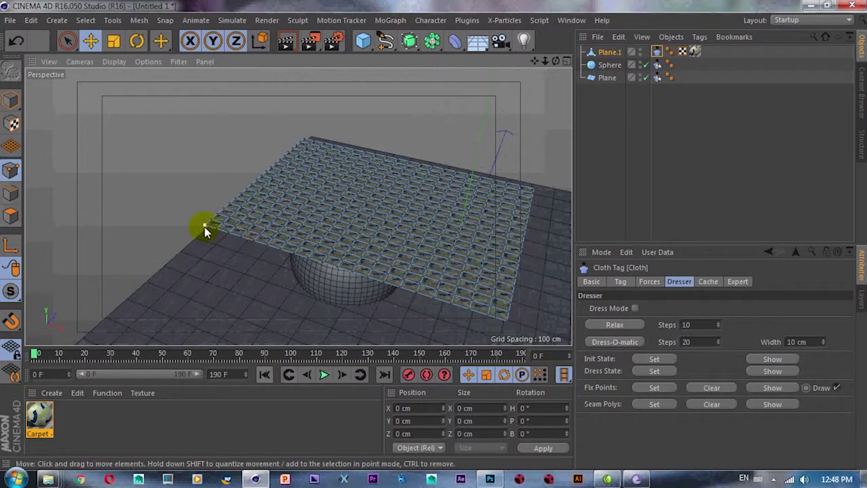
# Step: Pin one corner point, watch the cloth drape until frame 189, then view the Cache settings
pyautogui.click(661, 391)
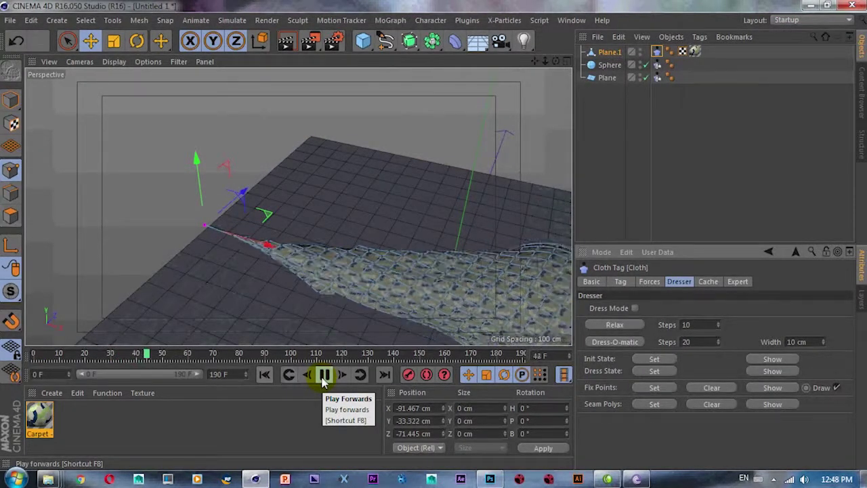
pyautogui.moveTo(323, 264)
pyautogui.keyDown('alt'); pyautogui.mouseDown()
pyautogui.moveTo(382, 287)
pyautogui.moveTo(387, 174)
pyautogui.moveTo(377, 212)
pyautogui.moveTo(373, 128)
pyautogui.moveTo(352, 287)
pyautogui.mouseUp(); pyautogui.keyUp('alt')
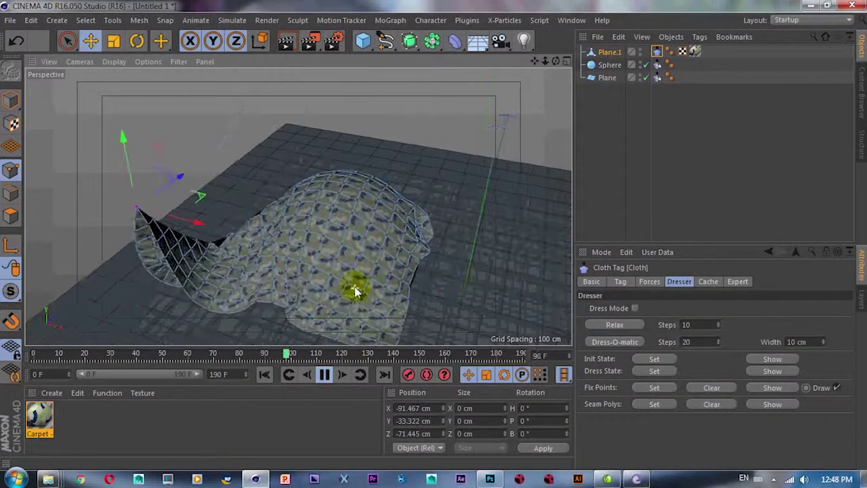
pyautogui.moveTo(373, 255)
pyautogui.keyDown('alt'); pyautogui.mouseDown()
pyautogui.moveTo(379, 241)
pyautogui.moveTo(359, 255)
pyautogui.mouseUp(); pyautogui.keyUp('alt')
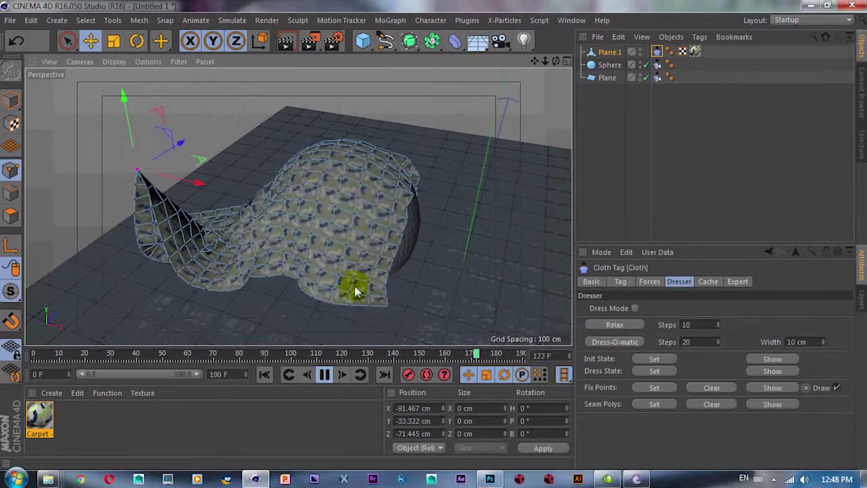
pyautogui.click(327, 375)
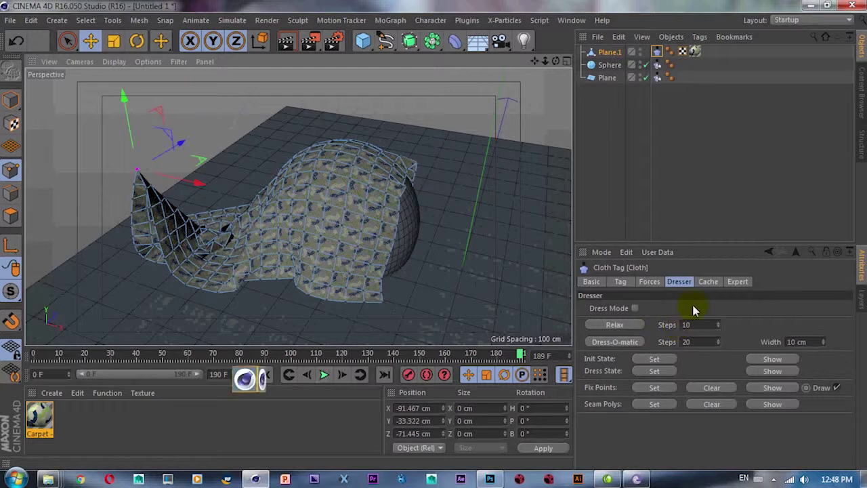
pyautogui.click(708, 282)
pyautogui.click(670, 281)
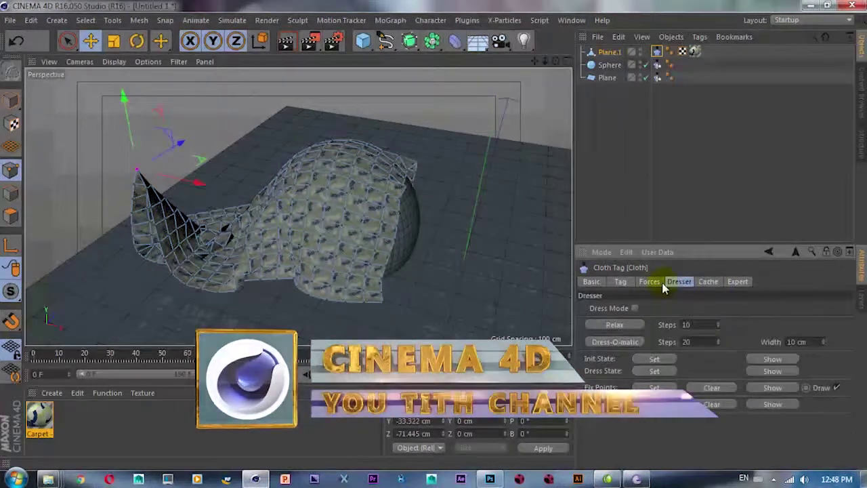